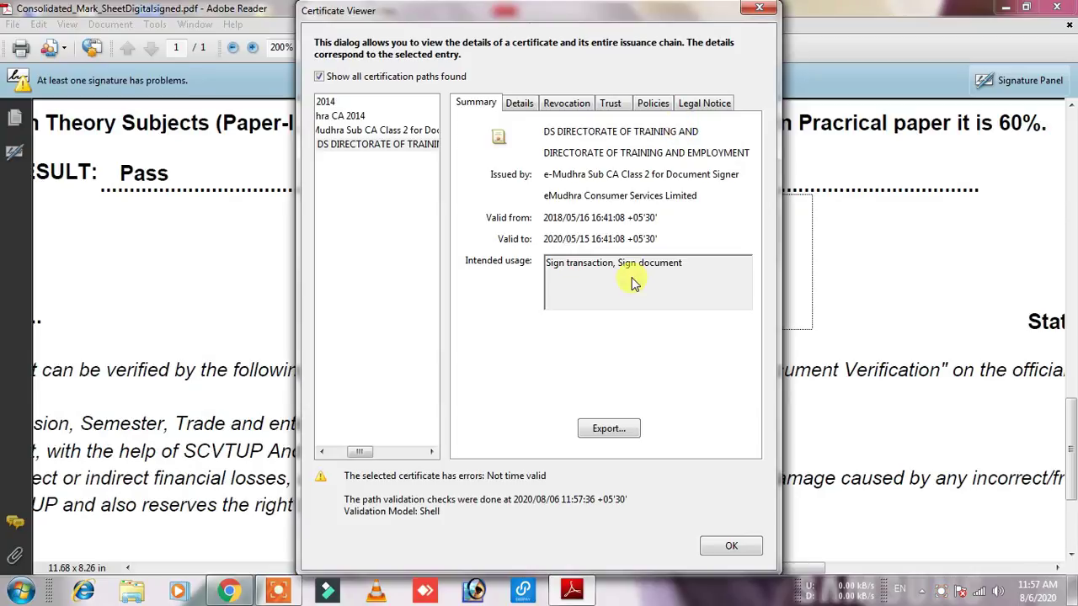
Step: Export the signer's certificate as an Acrobat FDF Data Exchange file without identity details or signing, replacing the existing CertExchange.fdf in Documents
left_click(609, 430)
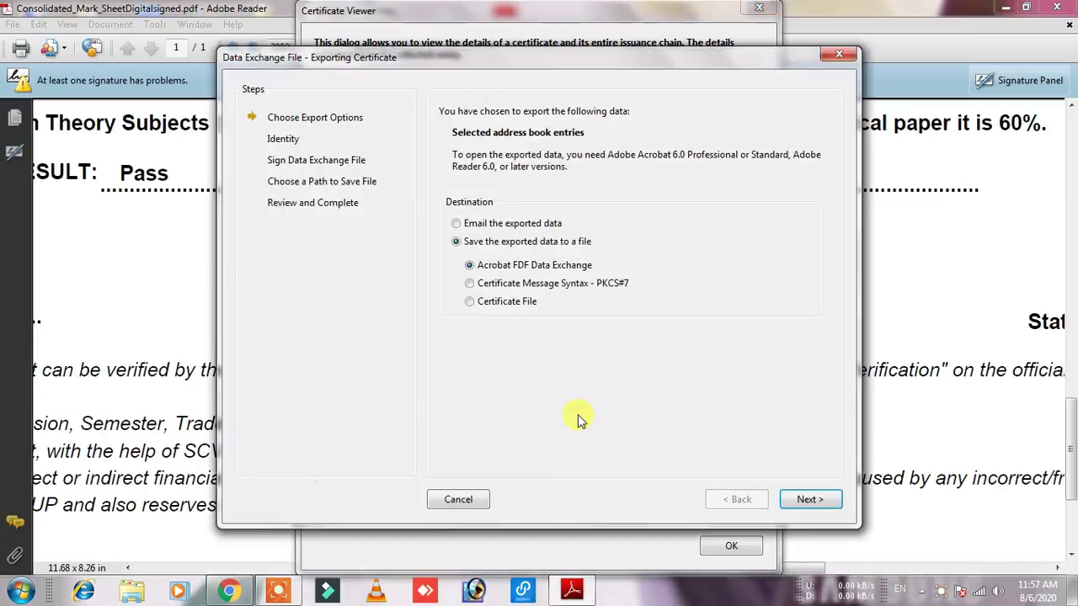
left_click(808, 500)
left_click(811, 501)
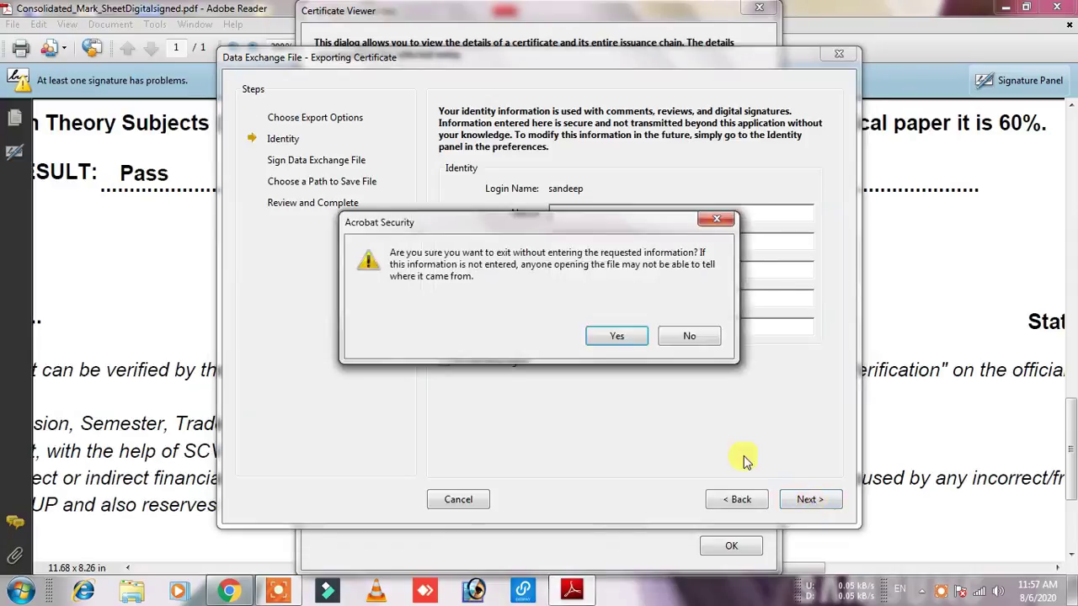
left_click(620, 337)
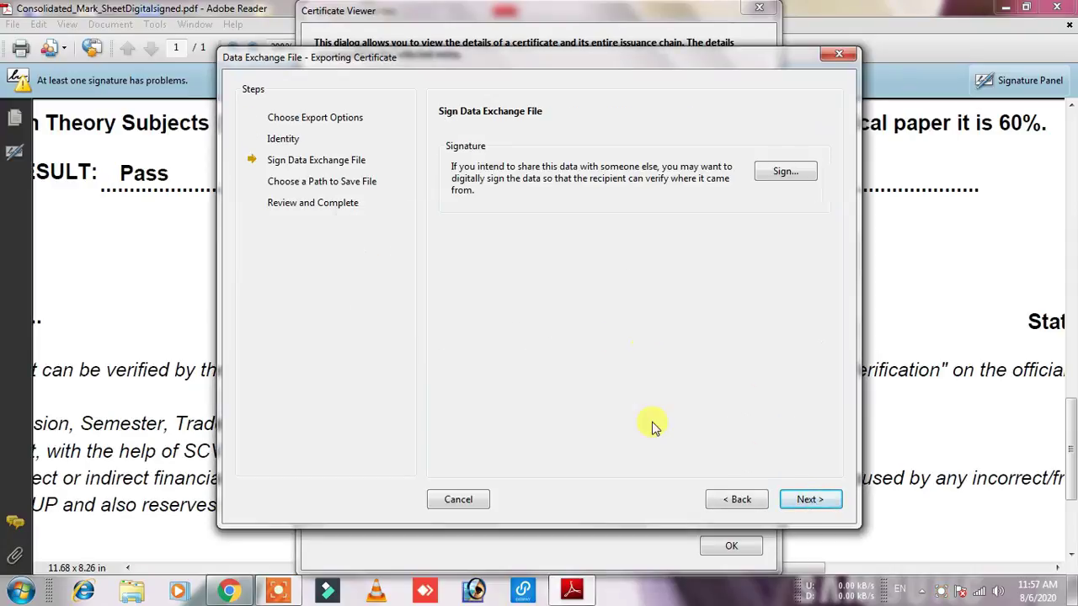
left_click(808, 498)
left_click(640, 410)
left_click(587, 360)
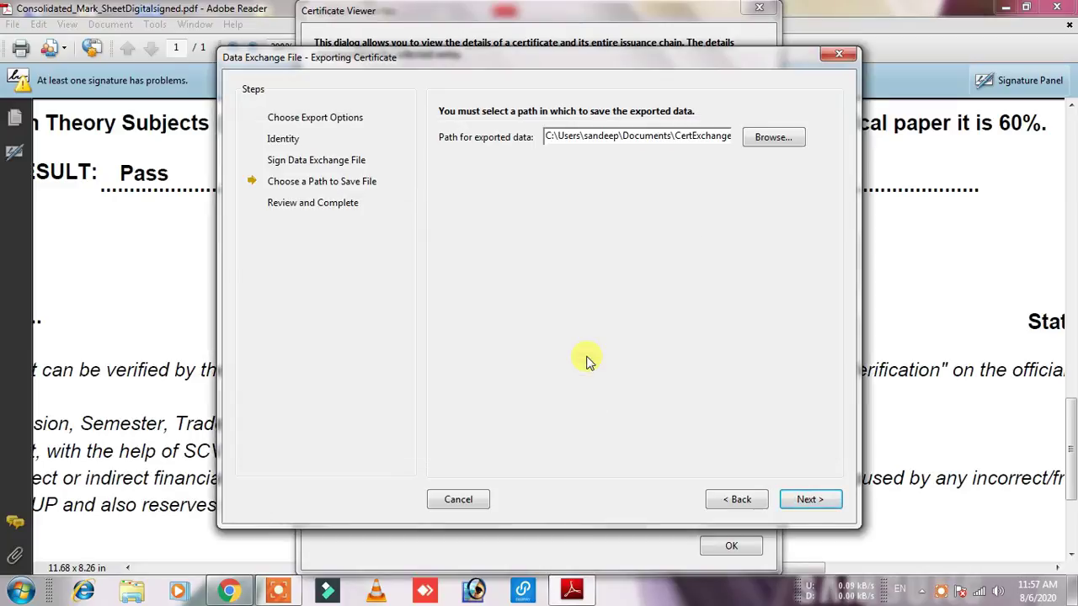
left_click(810, 500)
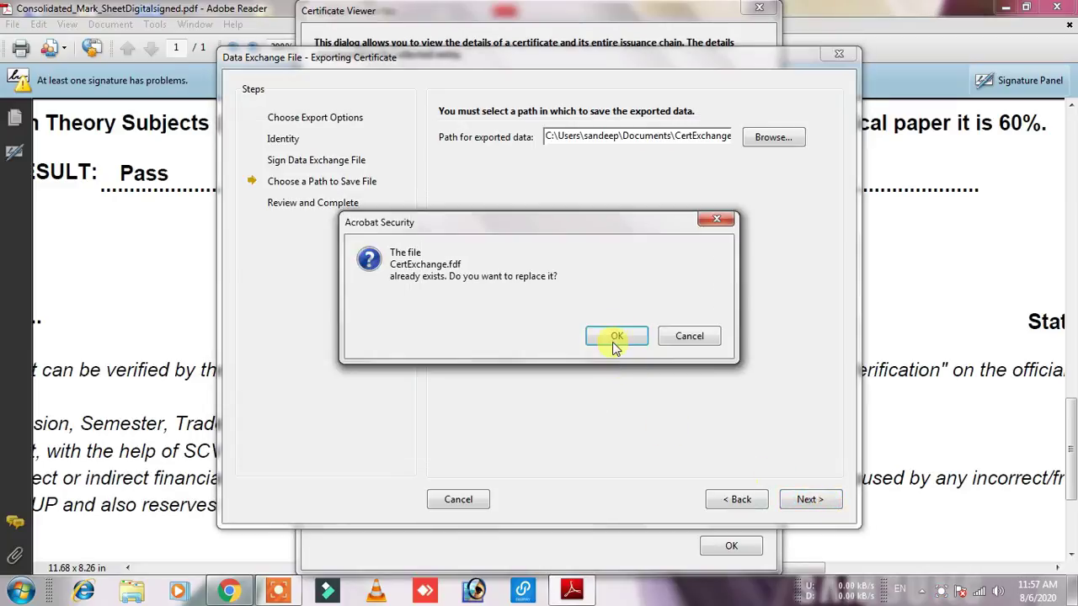
left_click(616, 336)
left_click(818, 499)
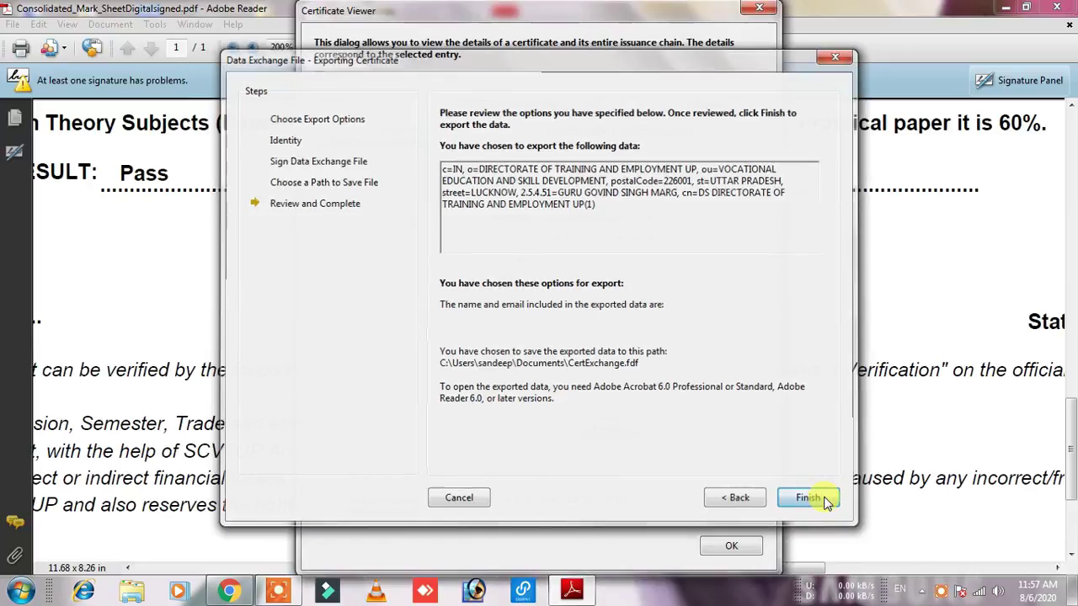
Step: Leave the certificate viewer, validate the signature from its properties, and close the signature properties
left_click(733, 545)
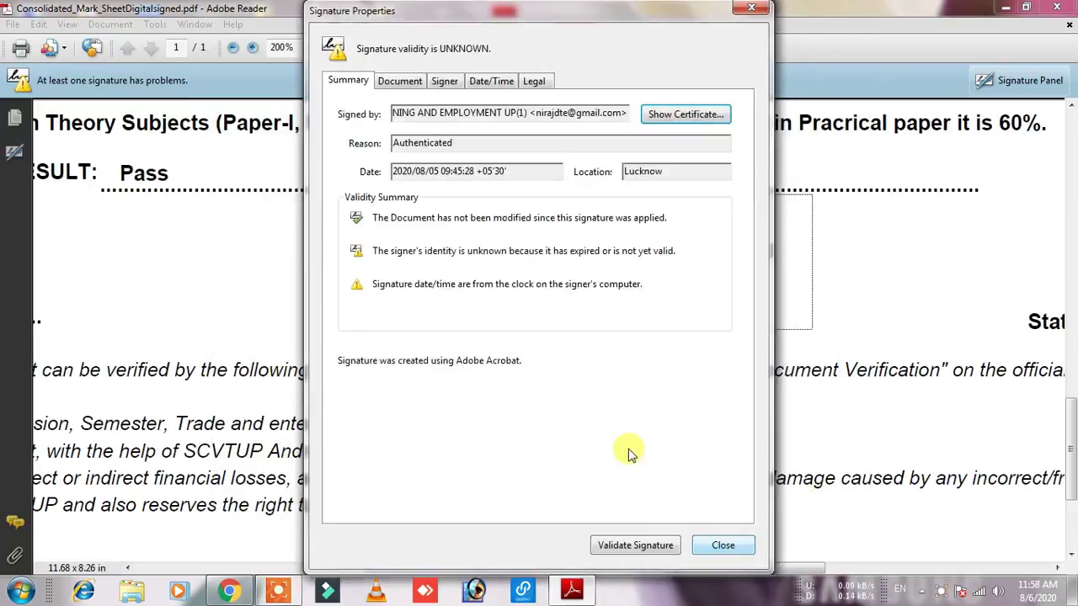
left_click(650, 546)
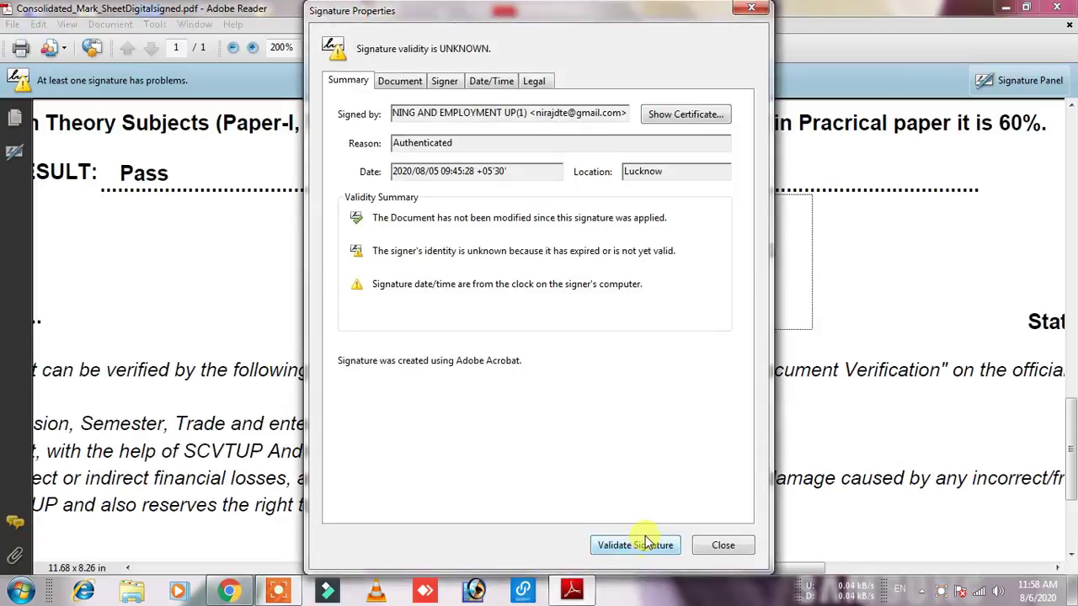
left_click(720, 545)
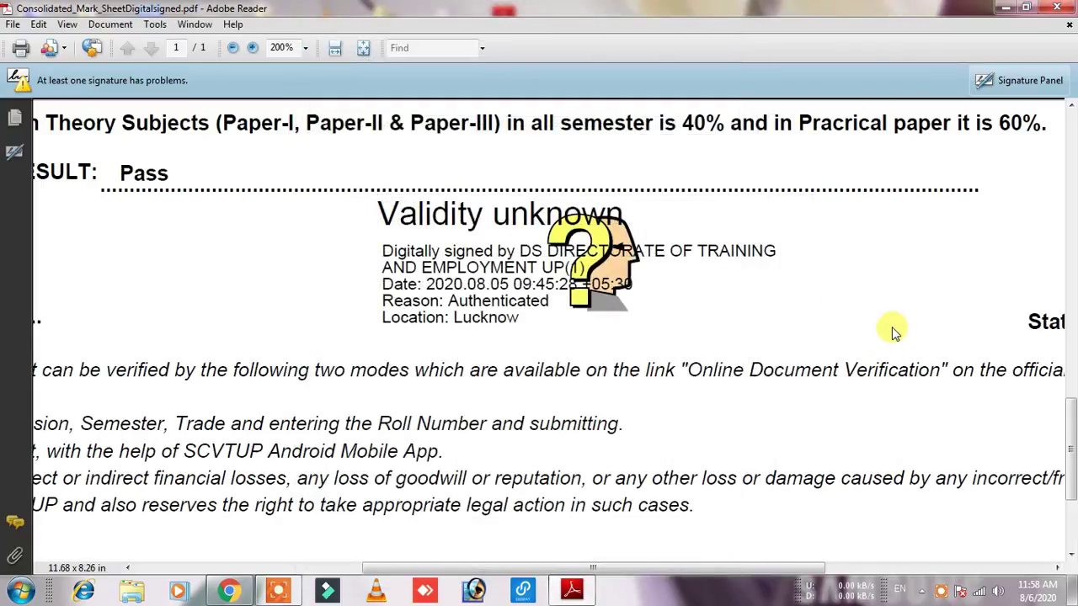
Step: Check the validation status of the signature on the mark sheet, and close the document in Adobe Reader
left_click(614, 267)
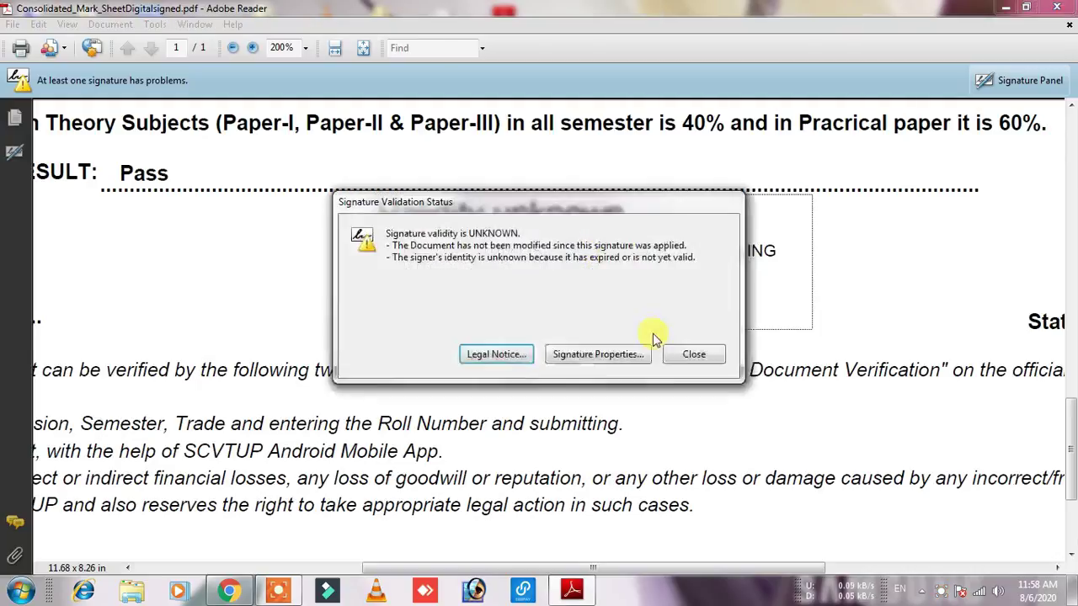
left_click(692, 366)
left_click(642, 304)
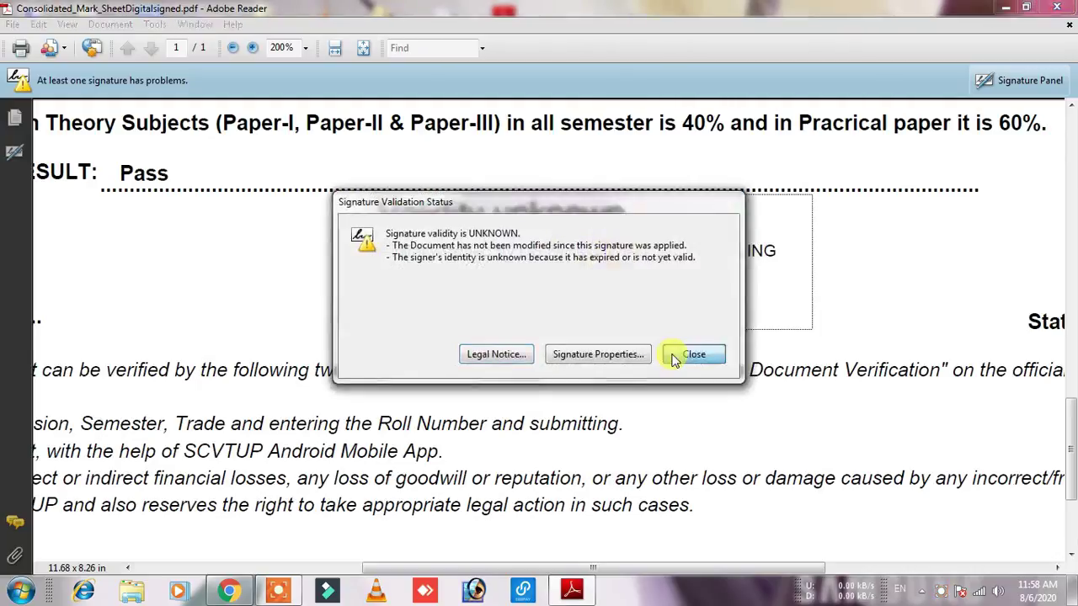
left_click(674, 359)
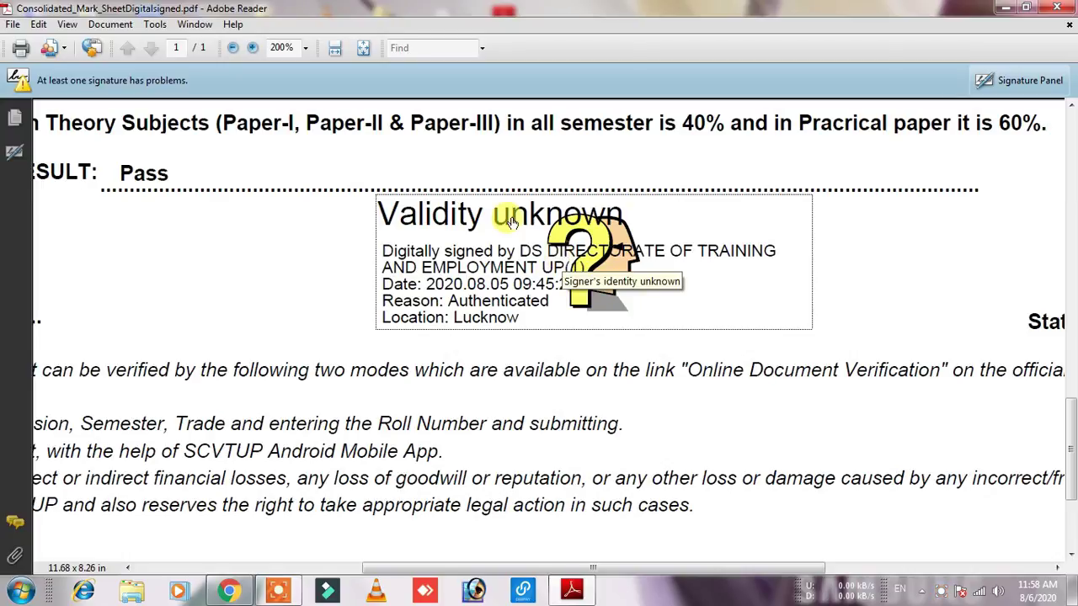
left_click_drag(286, 19, 551, 48)
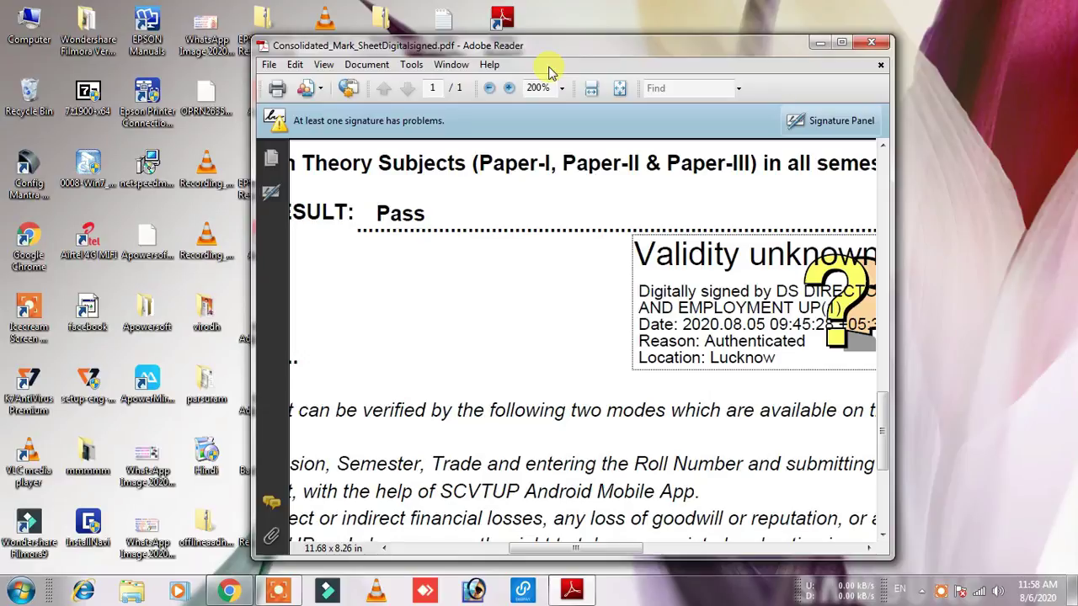
left_click(876, 47)
right_click(808, 42)
left_click(820, 87)
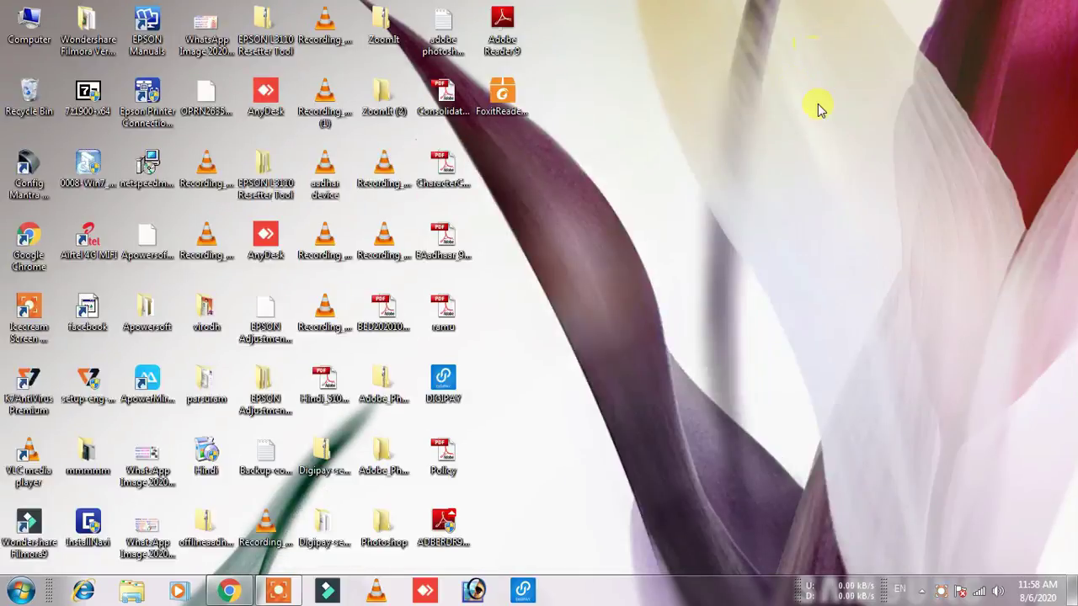
right_click(794, 82)
left_click(845, 128)
right_click(810, 103)
left_click(850, 150)
right_click(806, 101)
left_click(861, 149)
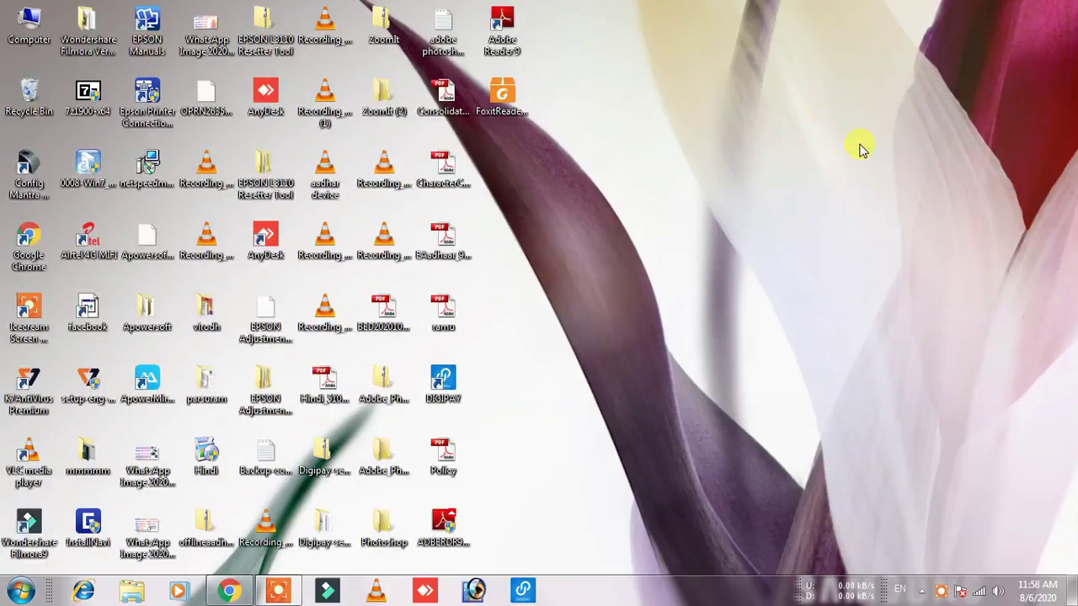
Step: Run the Foxit Reader installer from the desktop as administrator and accept its license agreement
right_click(497, 98)
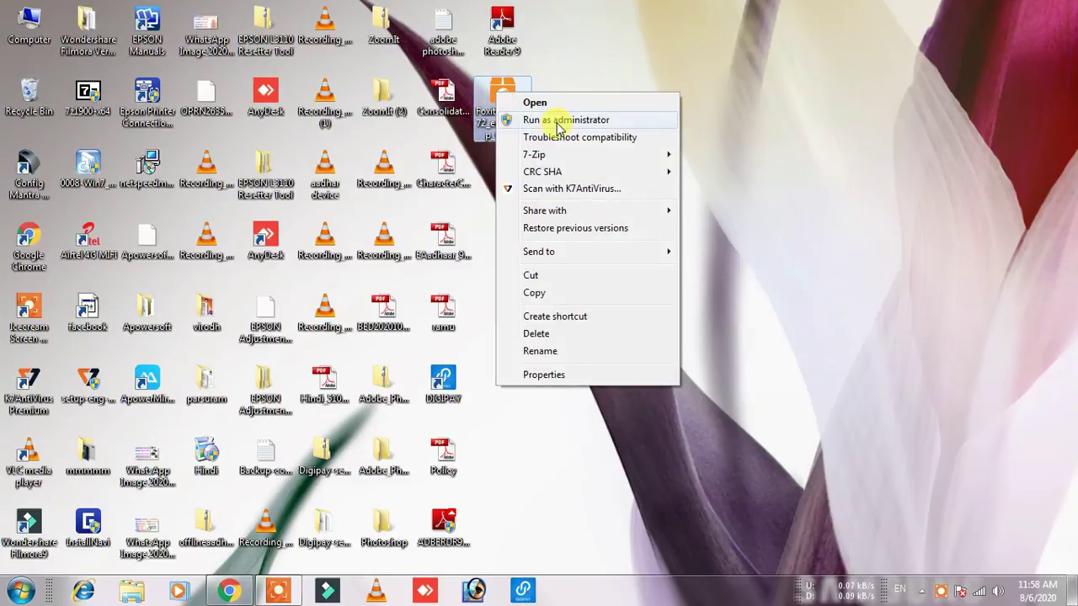
left_click(557, 122)
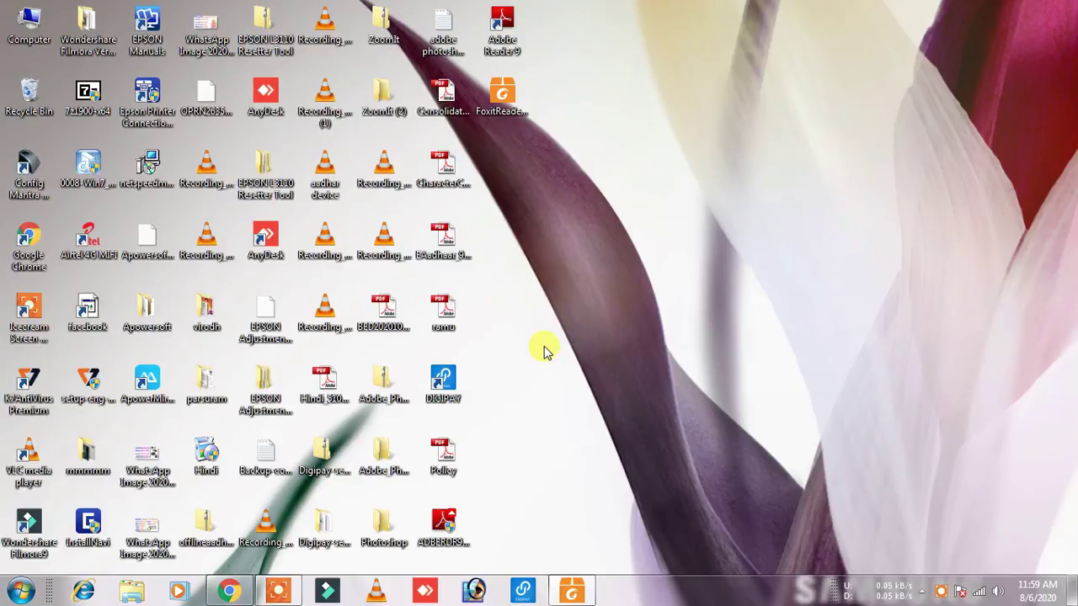
left_click(573, 589)
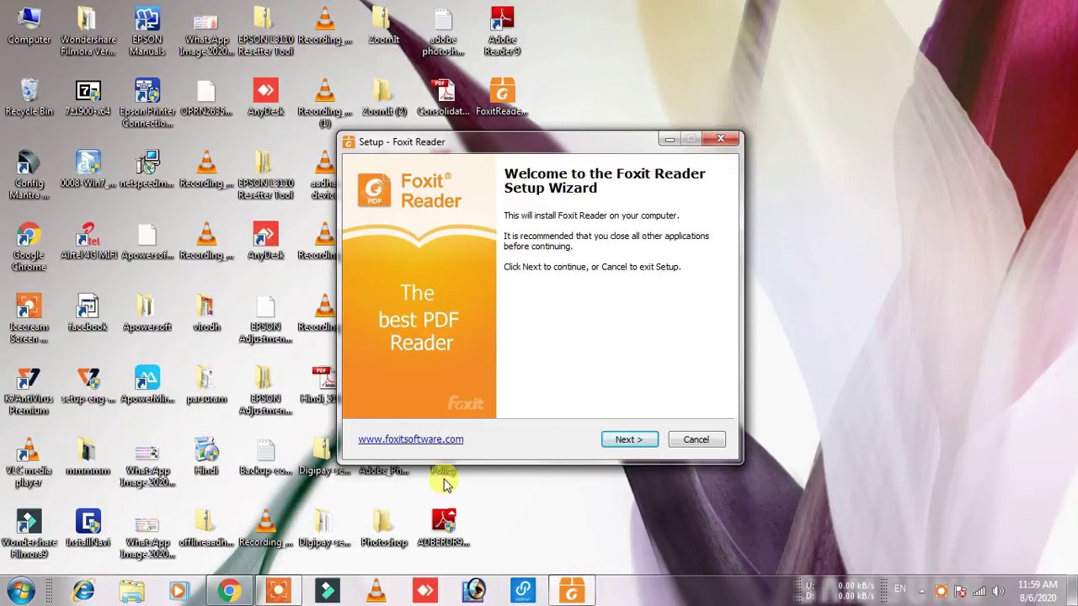
left_click(638, 445)
left_click(632, 443)
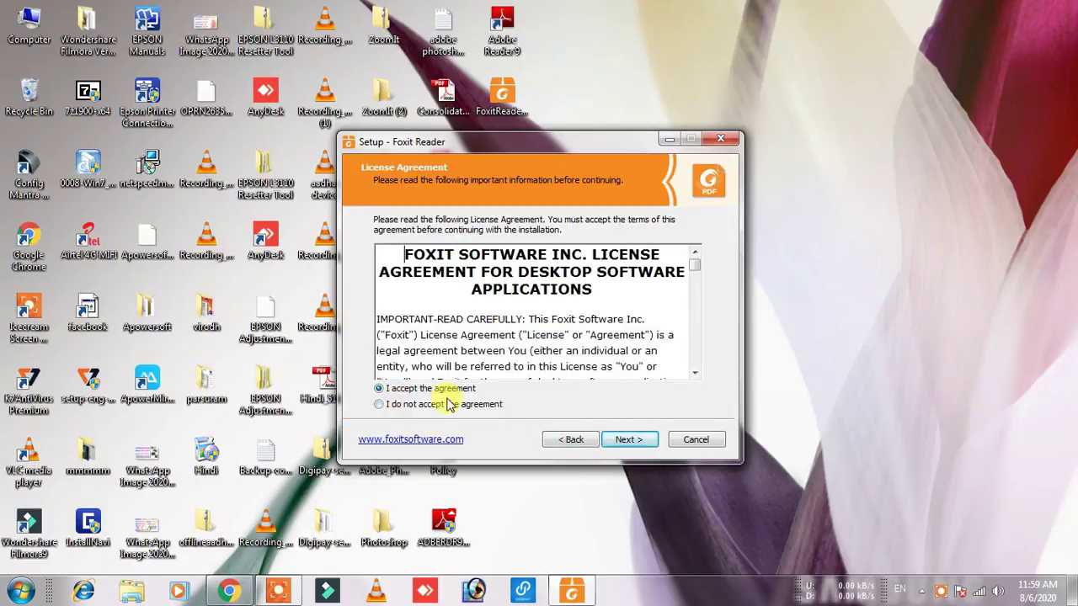
mouse_move(697, 267)
left_mouse_down()
mouse_move(700, 288)
mouse_move(700, 263)
left_mouse_up()
left_click(630, 439)
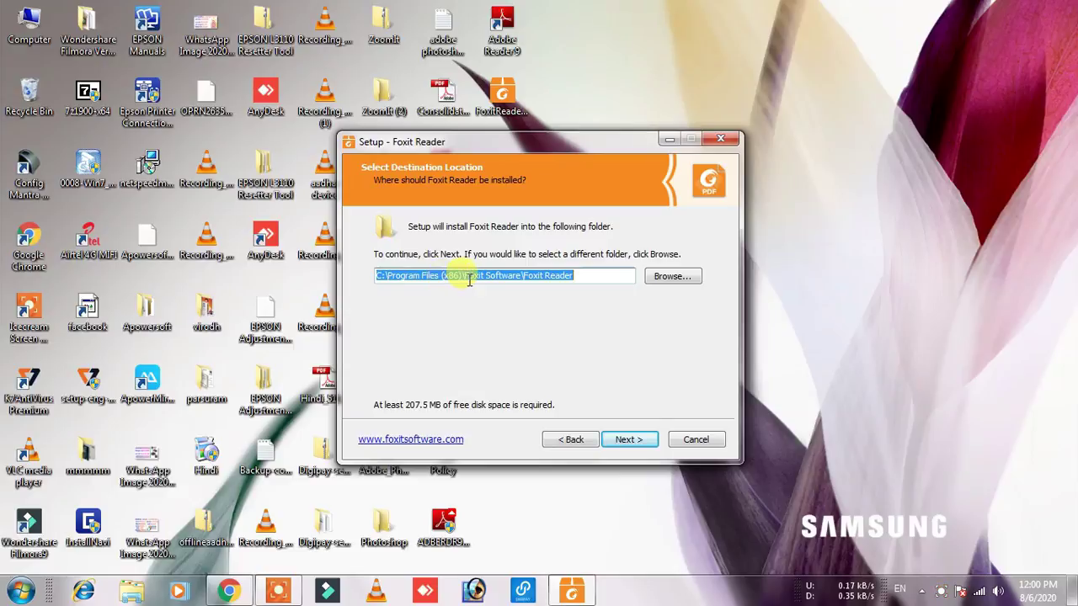
Step: Install Foxit Reader in C:\Program Files (x86)\Foxit Software\Foxit Reader with the preselected components and additional tasks, and Safe Reading Mode enabled
left_click(620, 440)
left_click(631, 441)
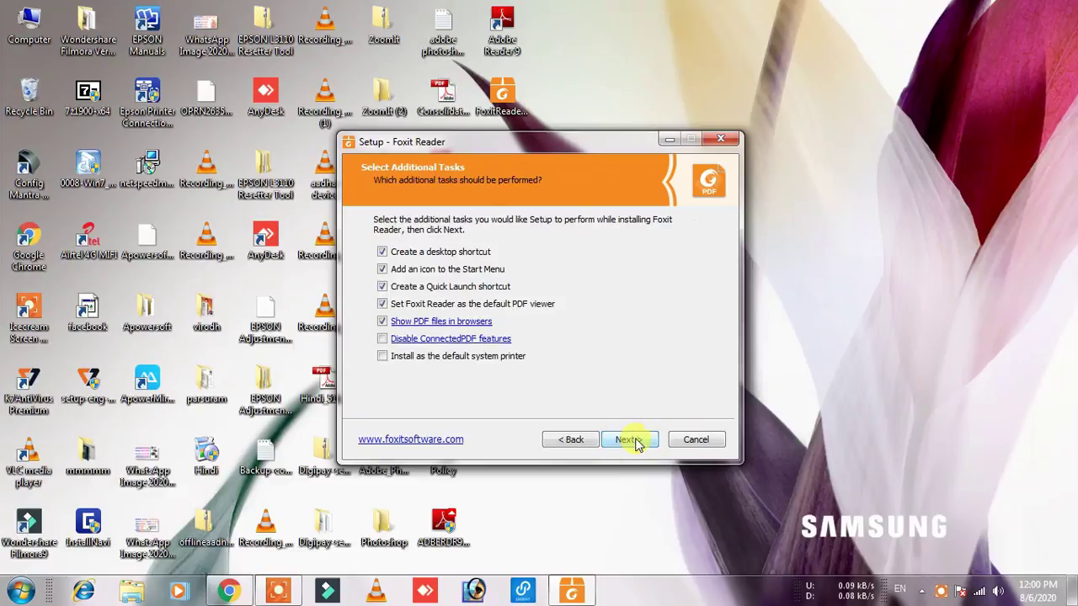
left_click(633, 441)
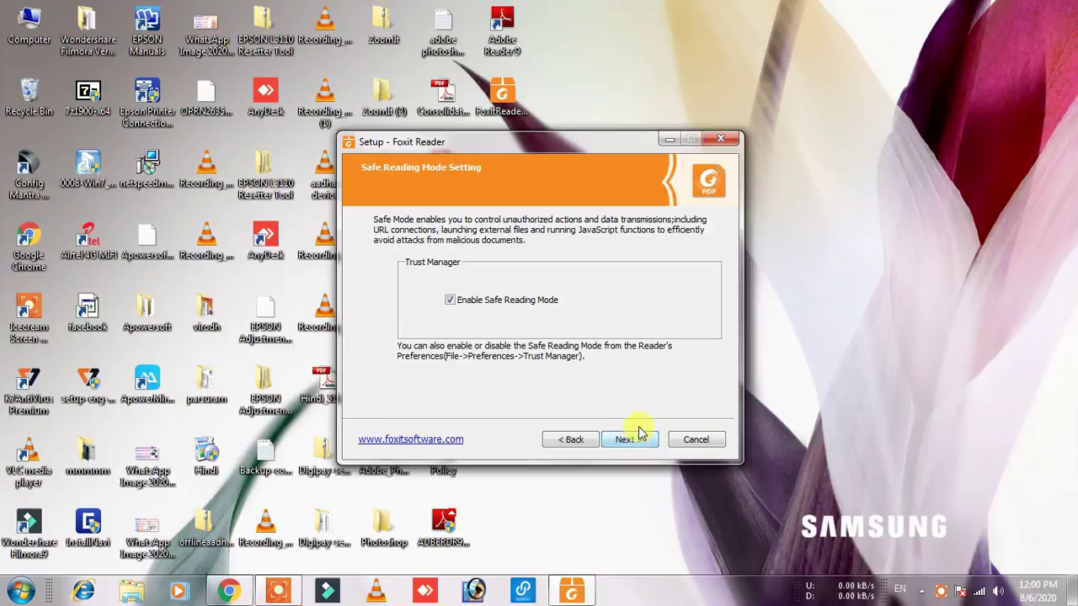
left_click(638, 445)
left_click(638, 444)
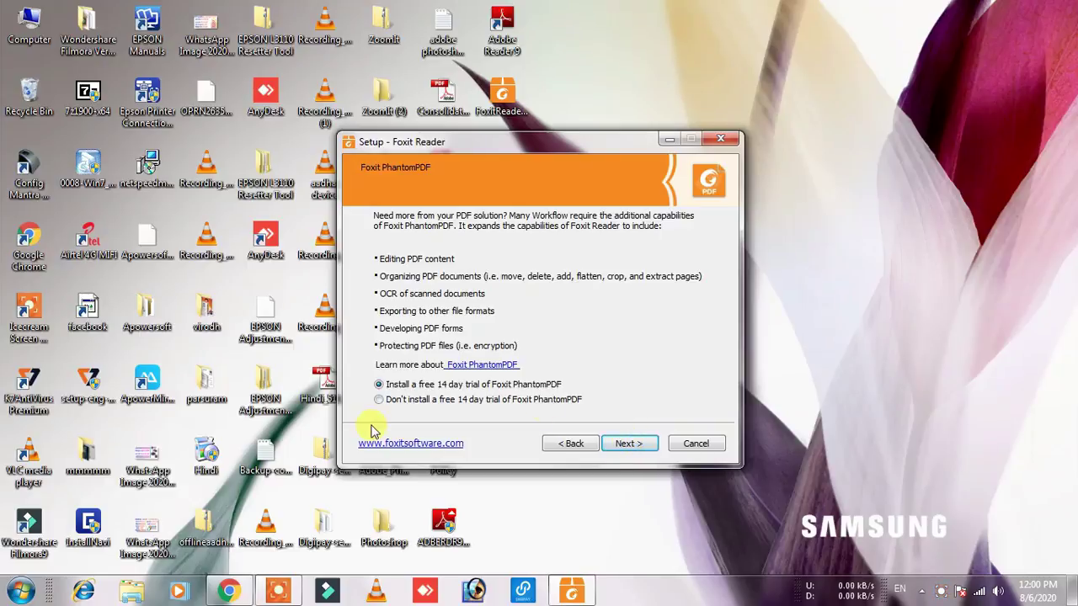
left_click(627, 447)
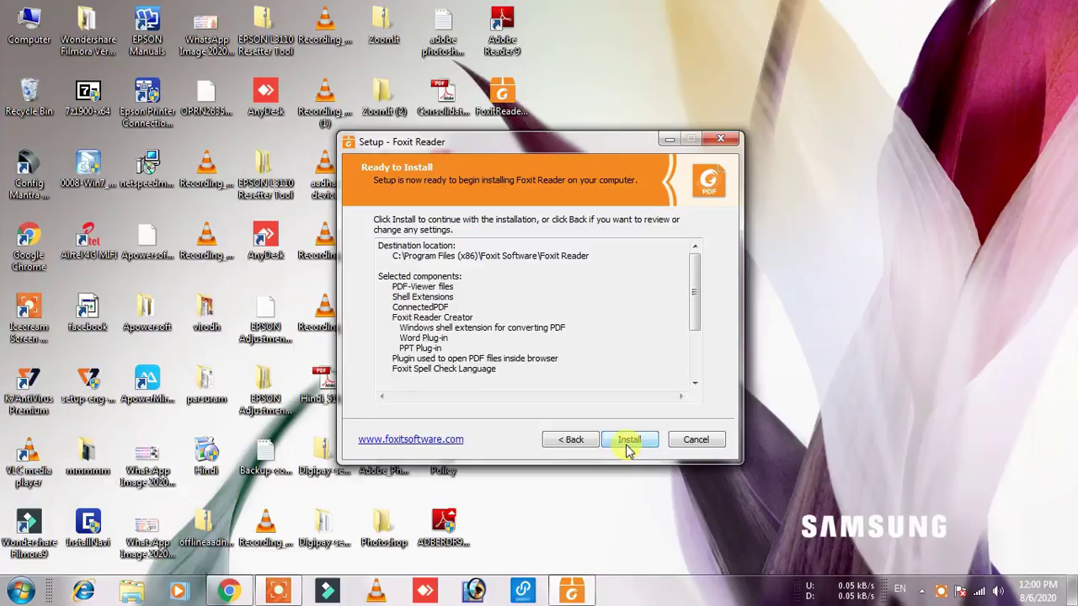
left_click(633, 441)
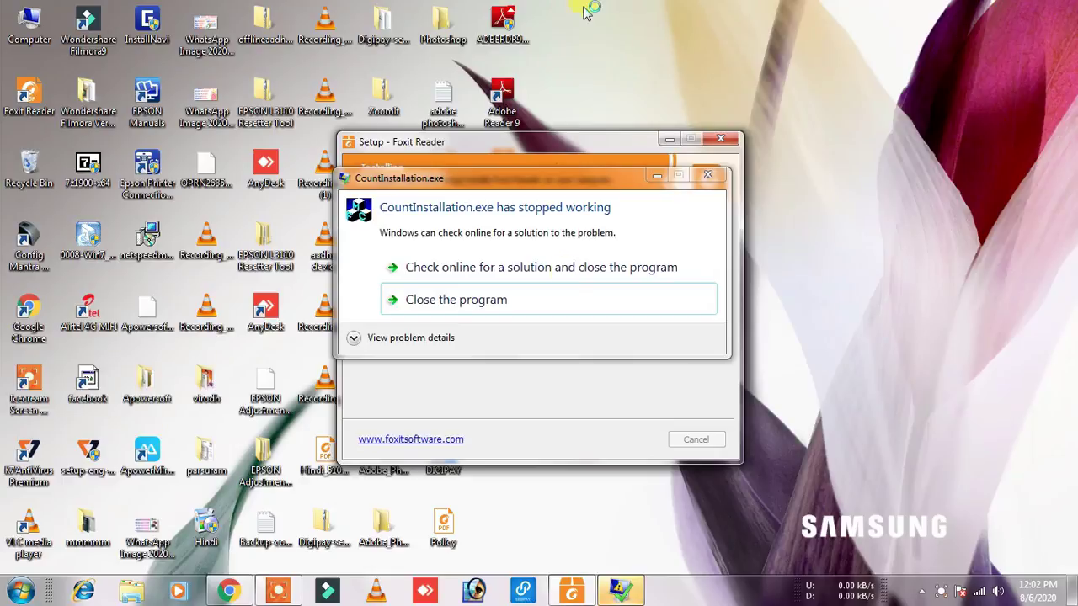
Step: Close the crashed CountInstallation.exe program and finish the Foxit Reader setup without launching the reader
left_click(494, 301)
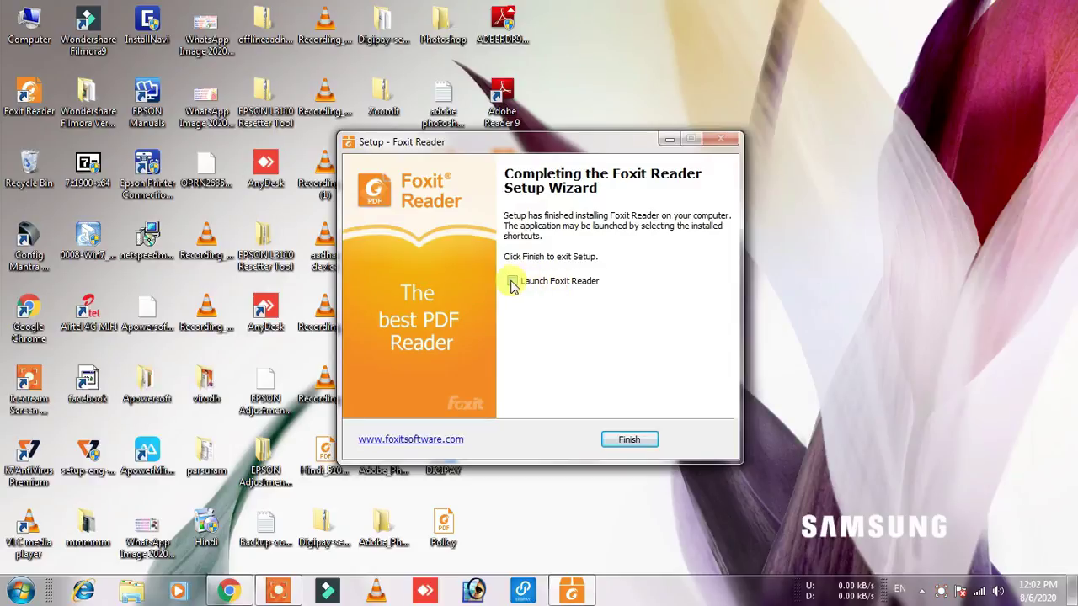
left_click(630, 441)
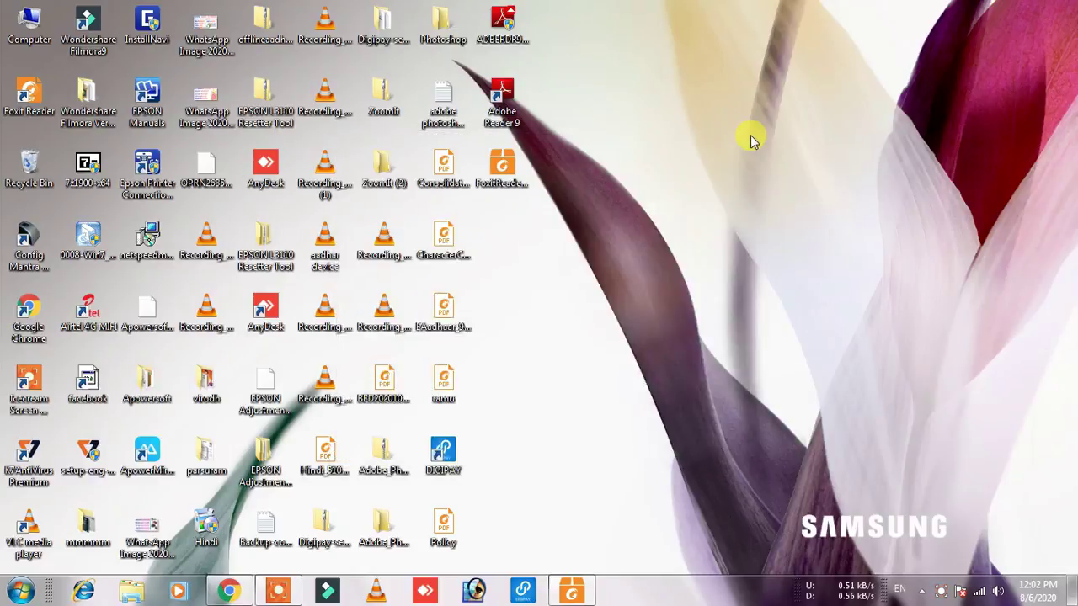
right_click(754, 130)
left_click(782, 174)
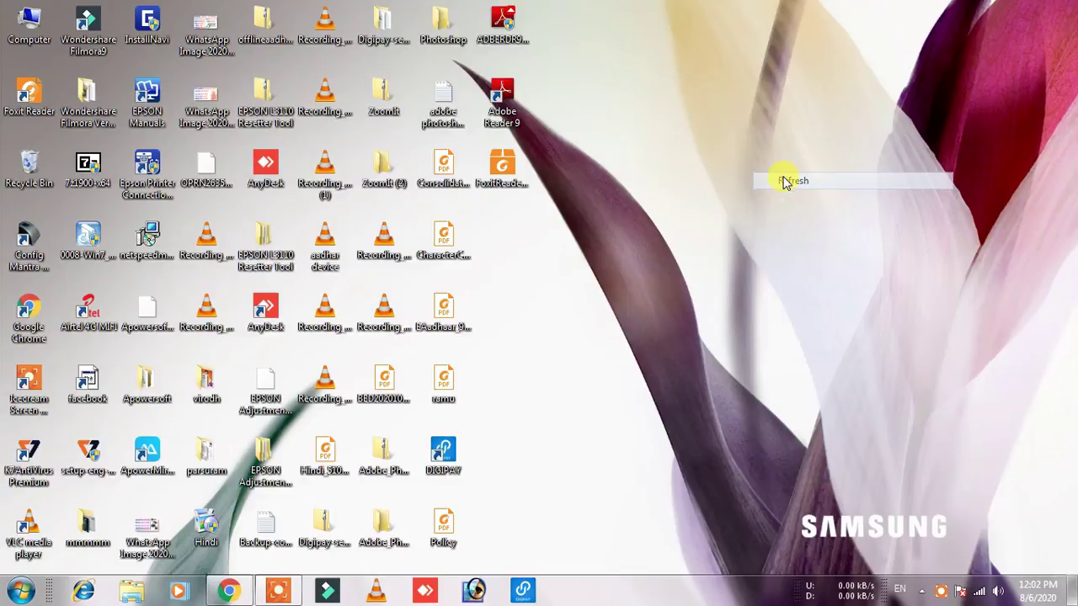
right_click(753, 131)
left_click(791, 177)
right_click(729, 132)
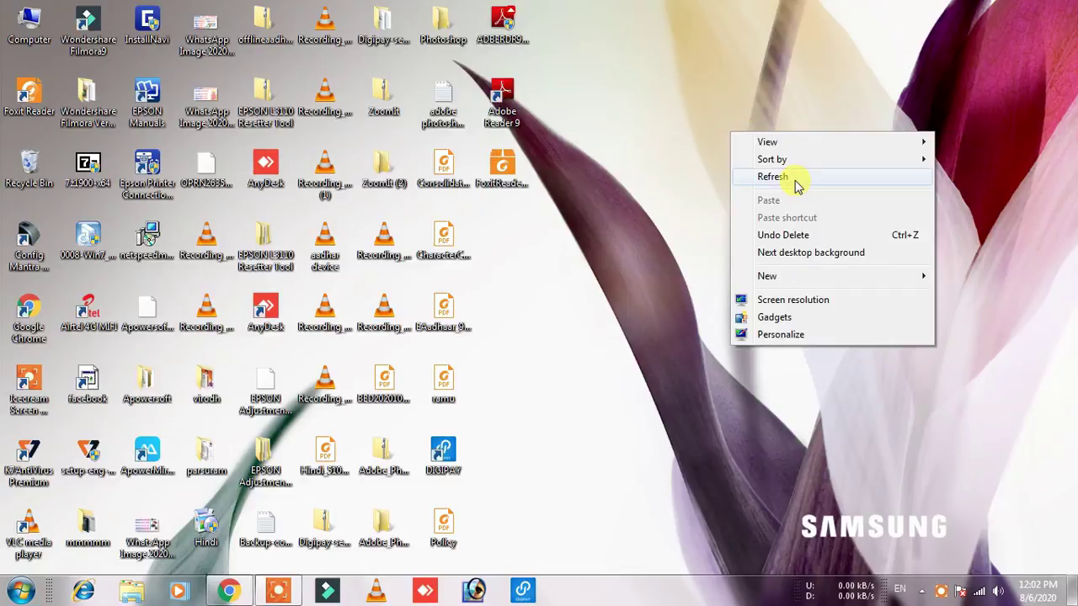
left_click(796, 185)
right_click(726, 124)
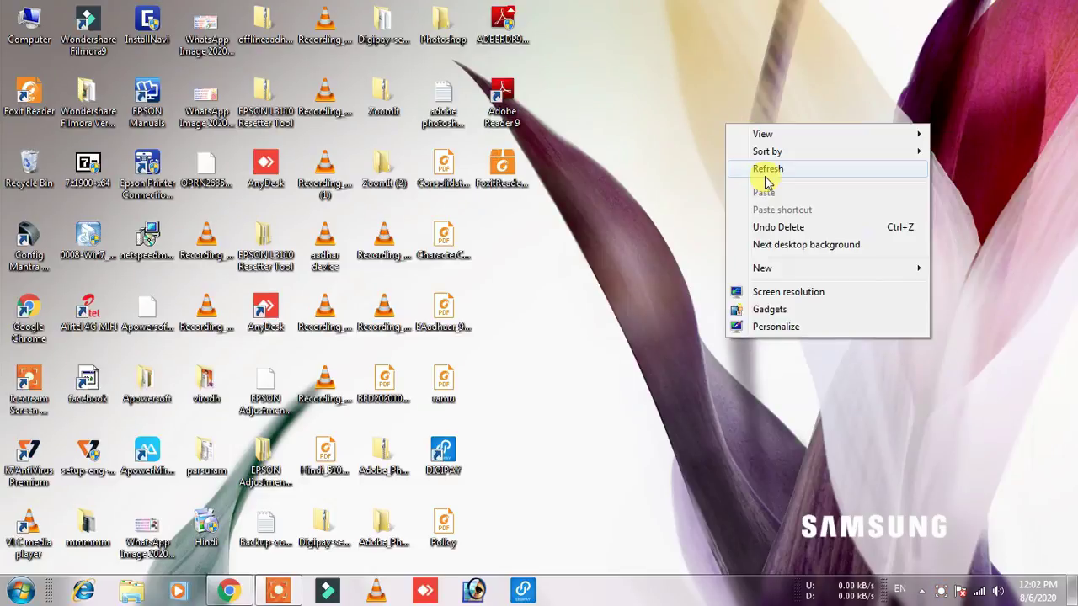
left_click(768, 174)
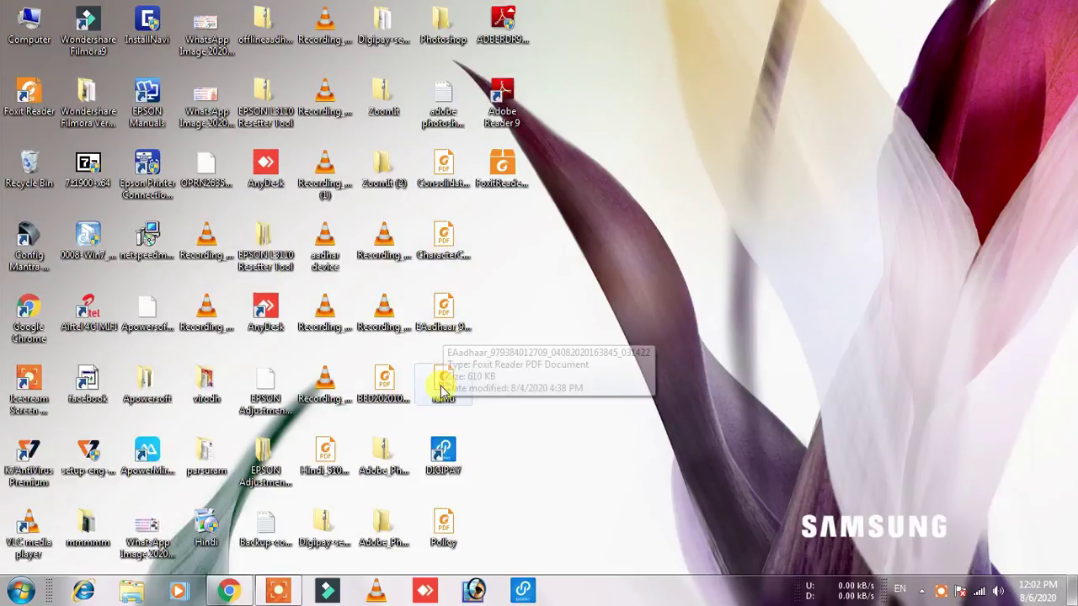
Step: Open the Consolidated_Mark_SheetDigitalsigned PDF from the desktop in Foxit Reader and collapse the signature notification
left_click(444, 165)
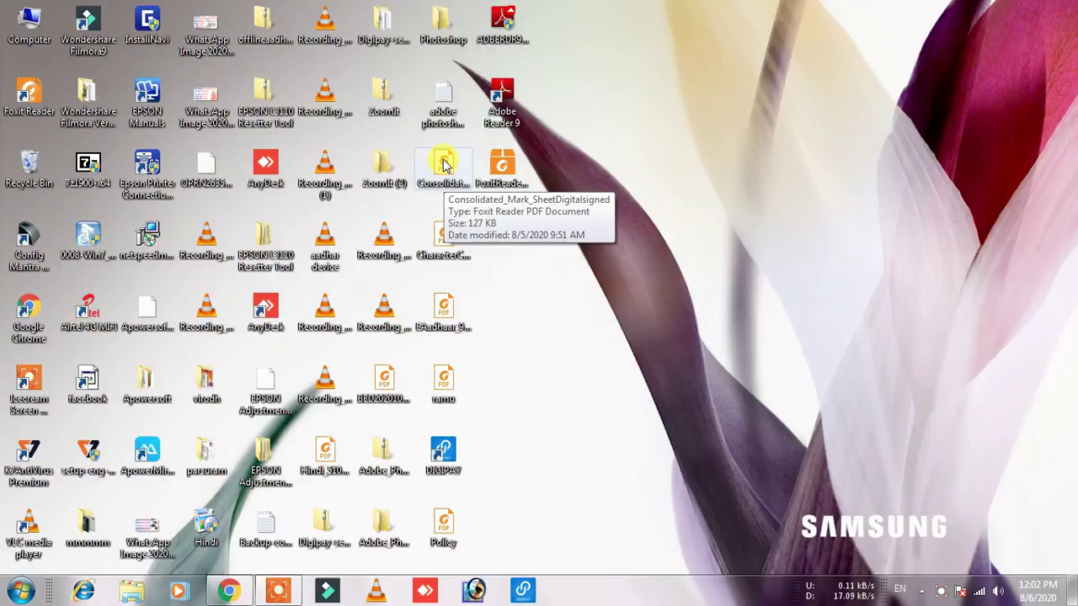
left_click(444, 165)
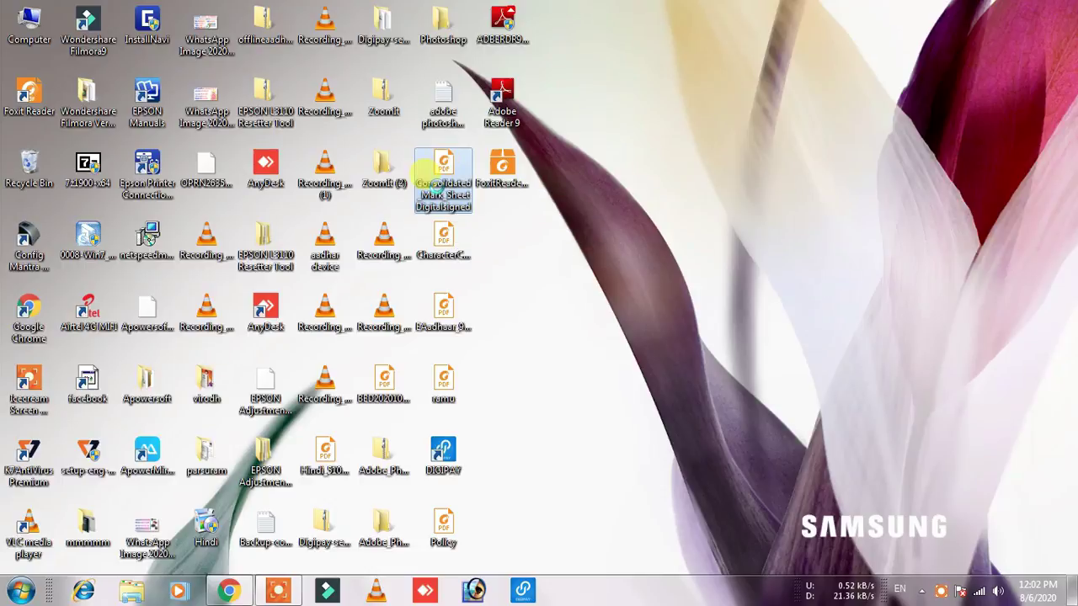
double_click(444, 165)
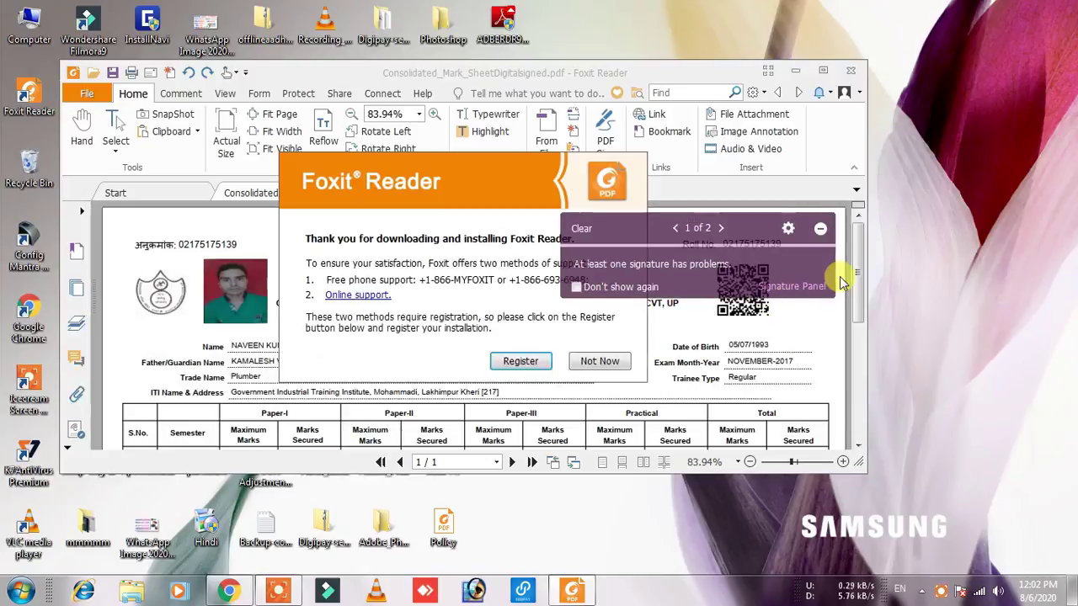
left_click(819, 228)
left_click(520, 361)
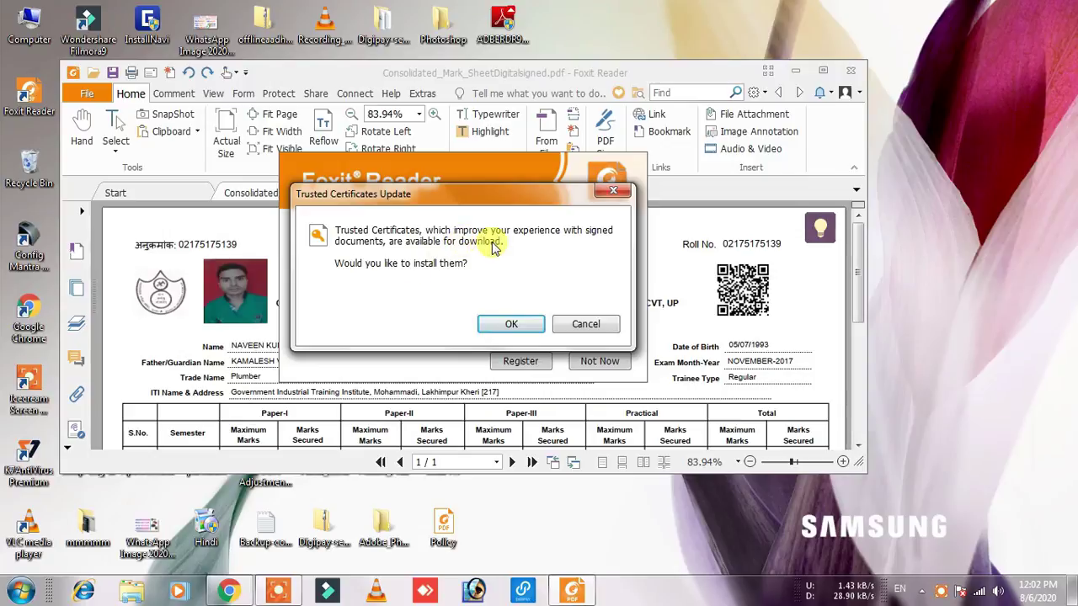
Step: Install the available Trusted Certificates update and decline the Foxit Reader registration
left_click(502, 330)
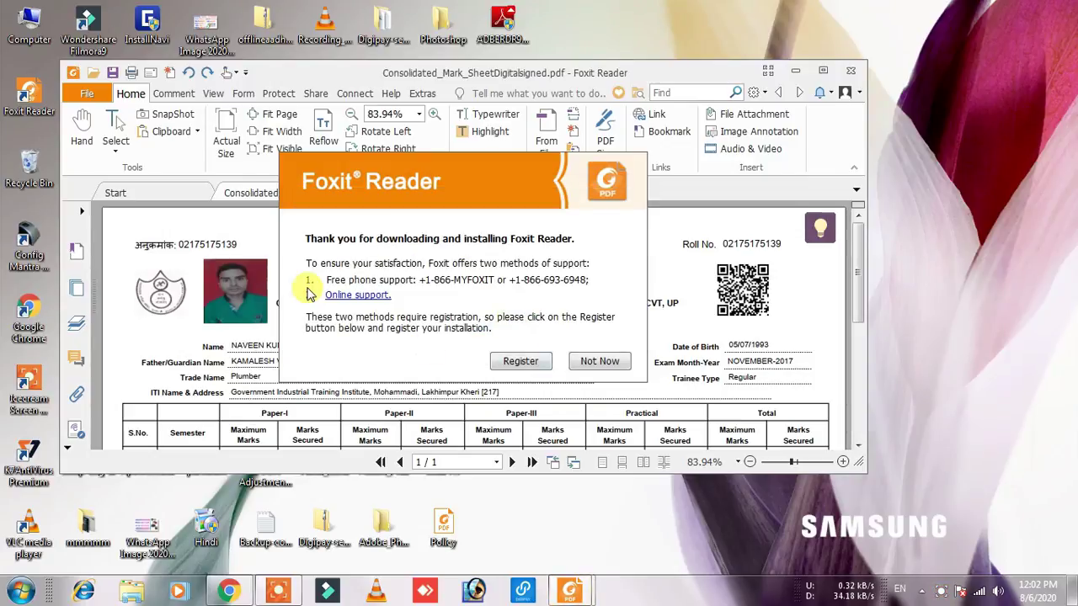
left_click(598, 371)
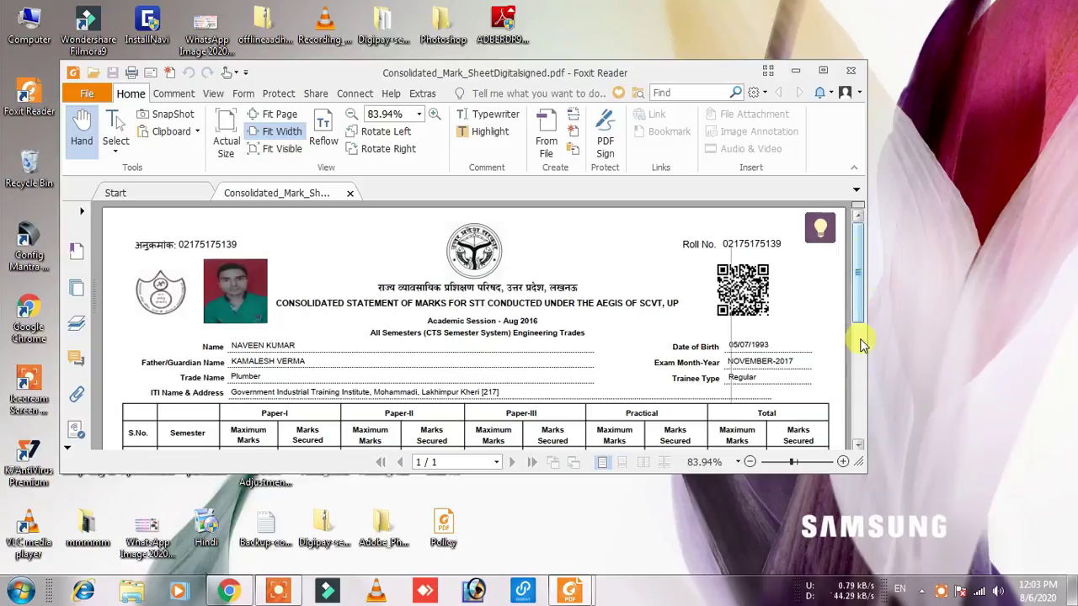
Step: Open the signature properties of the "Validity unknown" digital signature near the end of the mark sheet
left_click(857, 445)
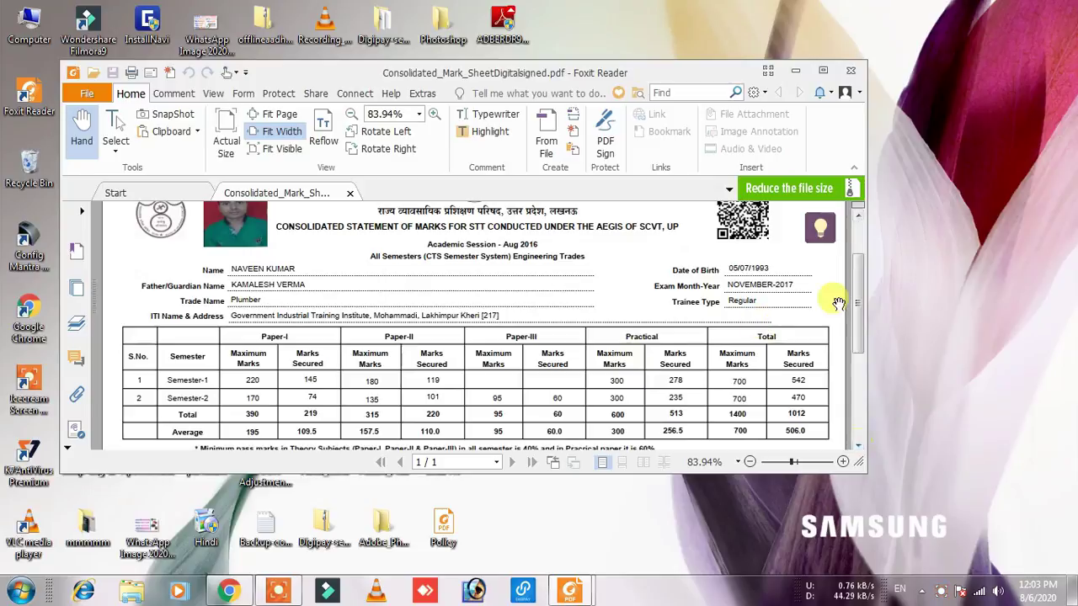
left_click_drag(858, 330, 857, 434)
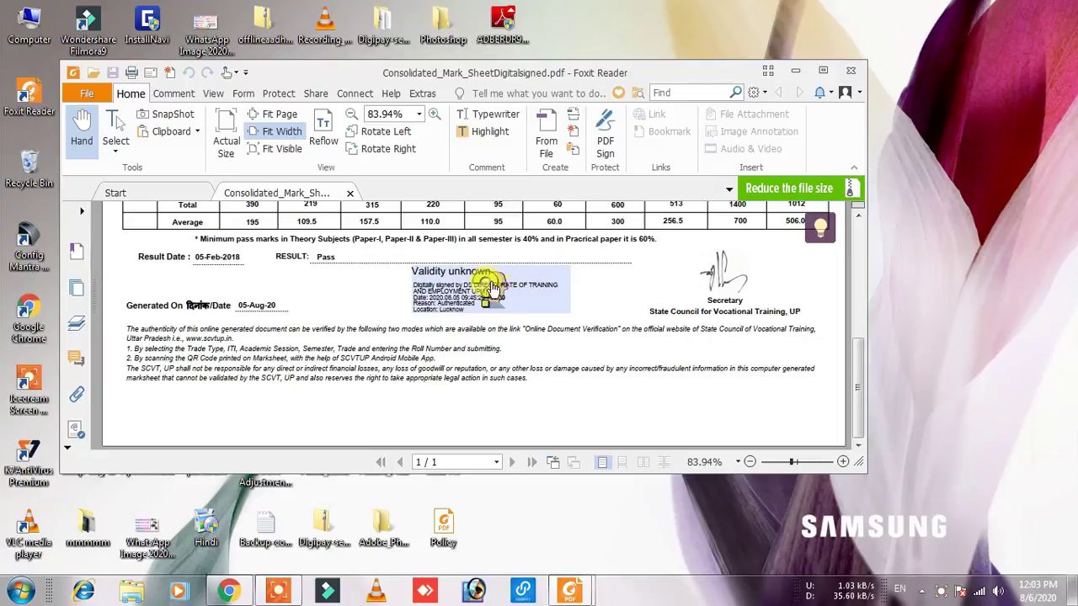
left_click(487, 288)
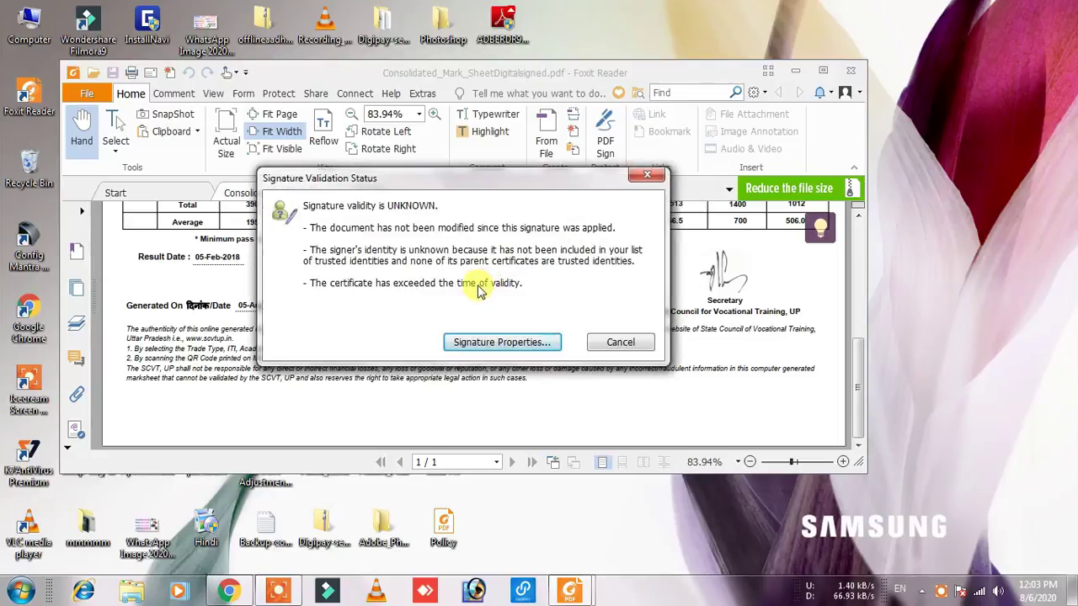
left_click(505, 347)
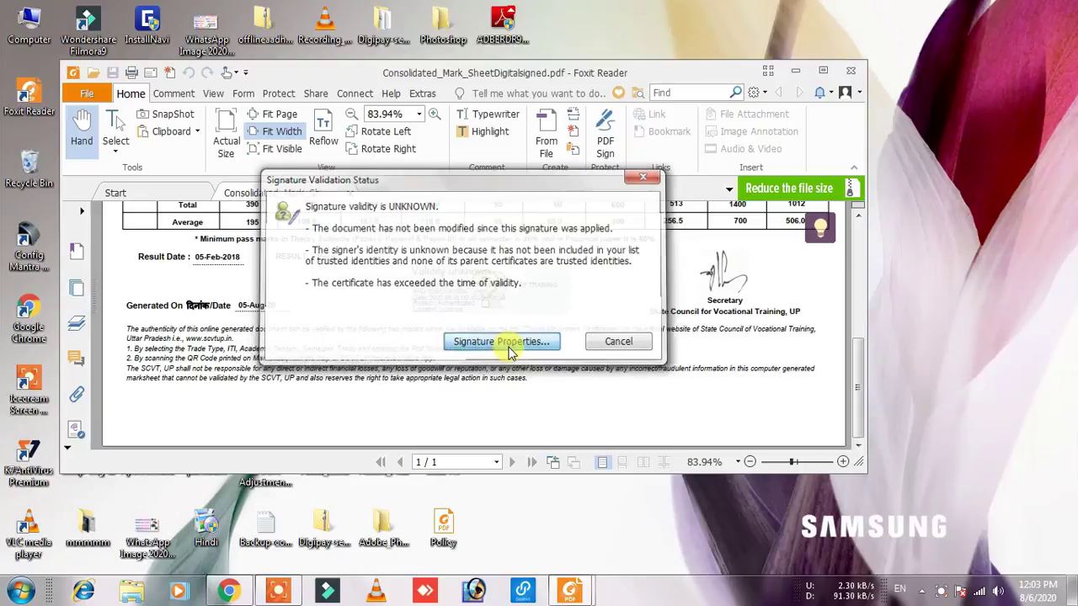
Step: Add the signer's certificate to the trusted certificates, confirm the trust change, and close the certificate viewer and signature properties
left_click(618, 106)
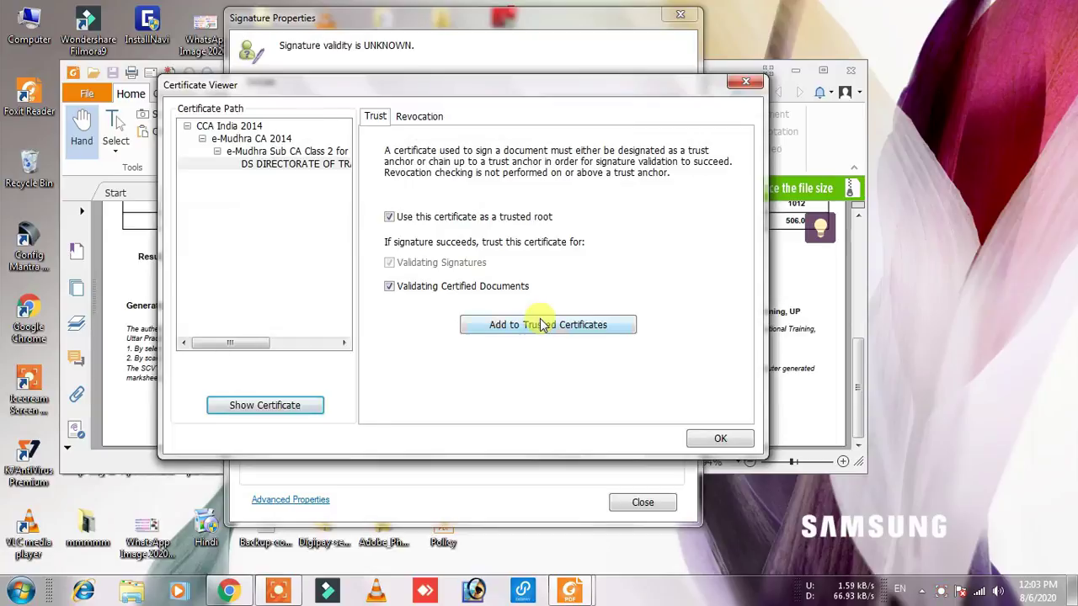
left_click(543, 325)
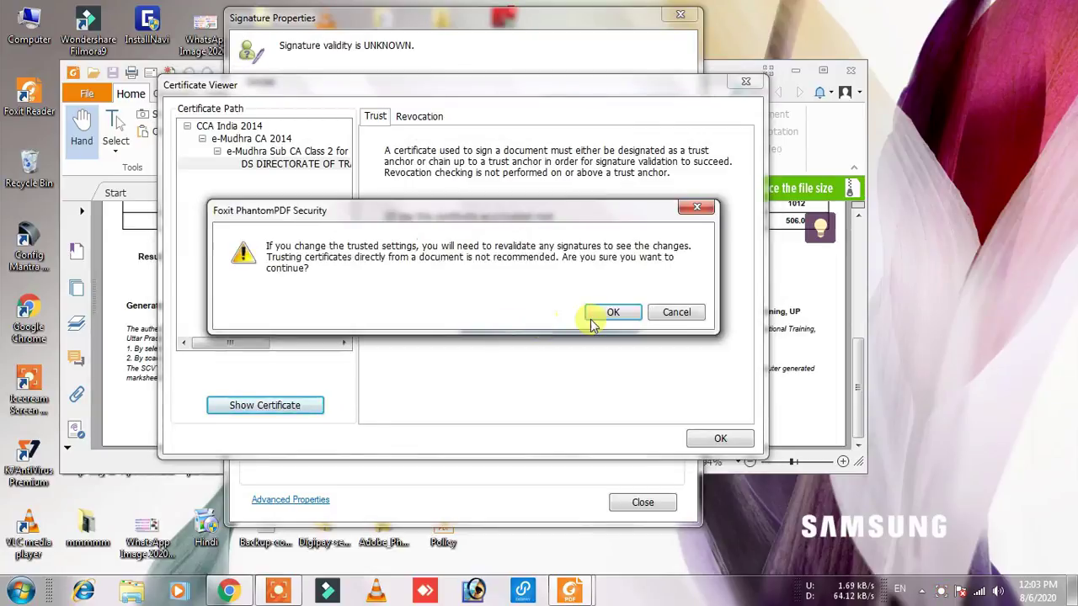
left_click(615, 314)
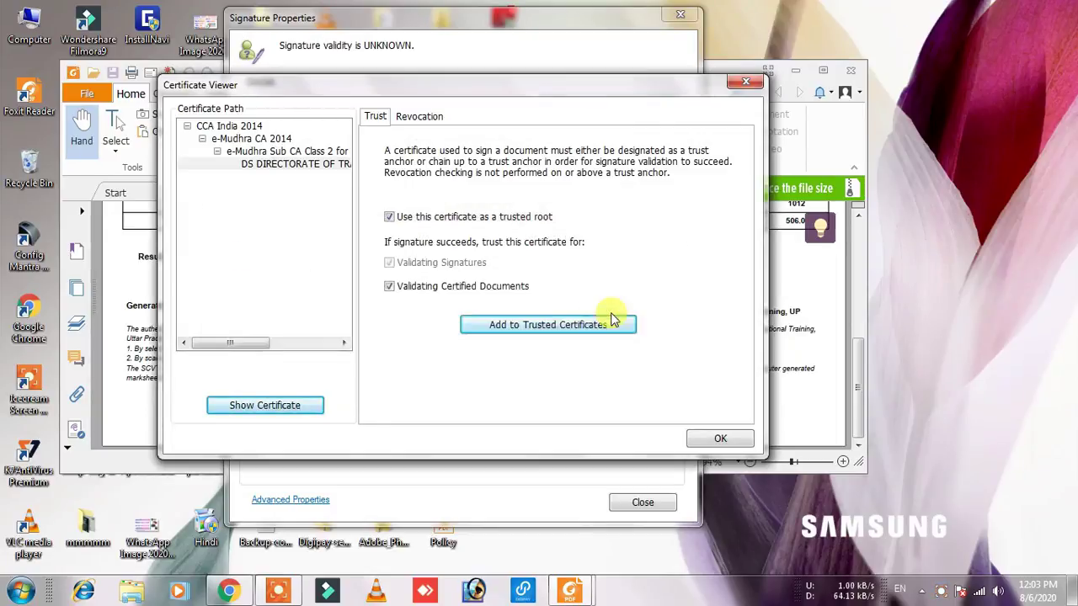
left_click(707, 437)
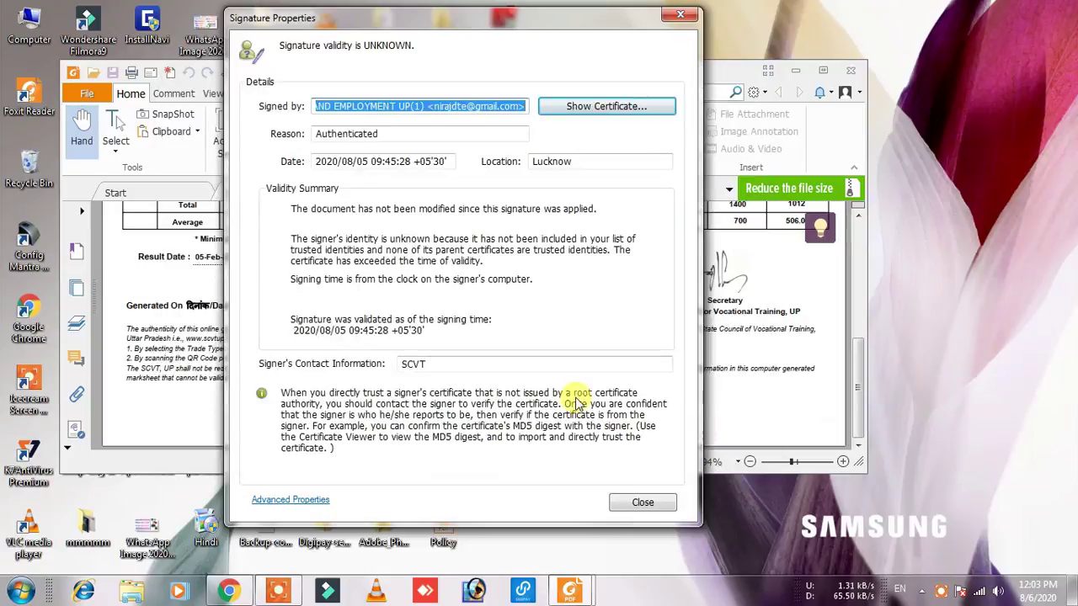
left_click(642, 502)
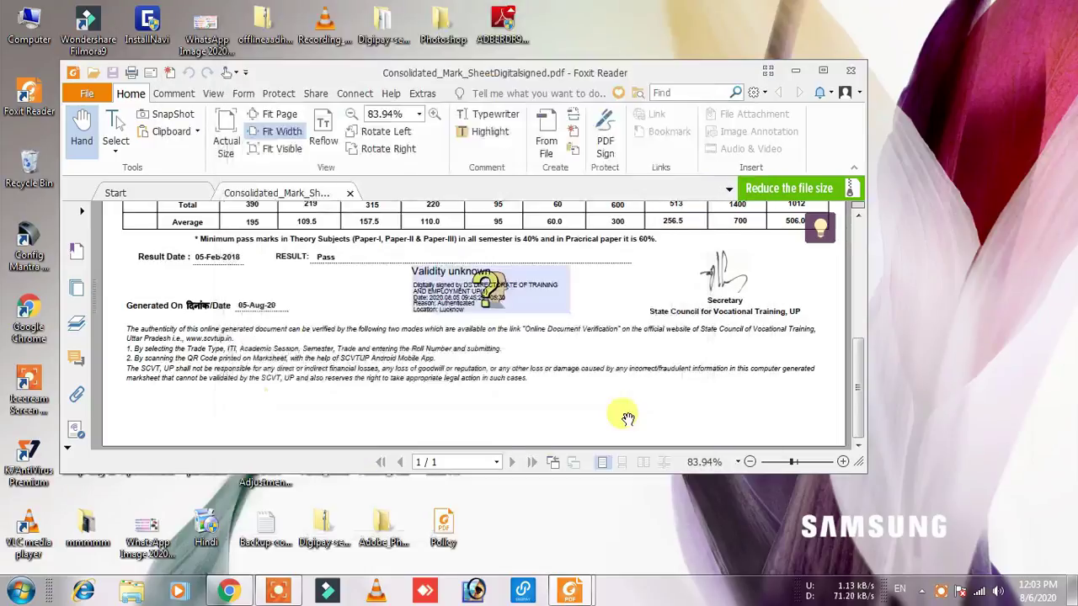
Step: Revalidate the mark sheet's digital signature, close its validation status and minimize Foxit Reader
left_click(516, 306)
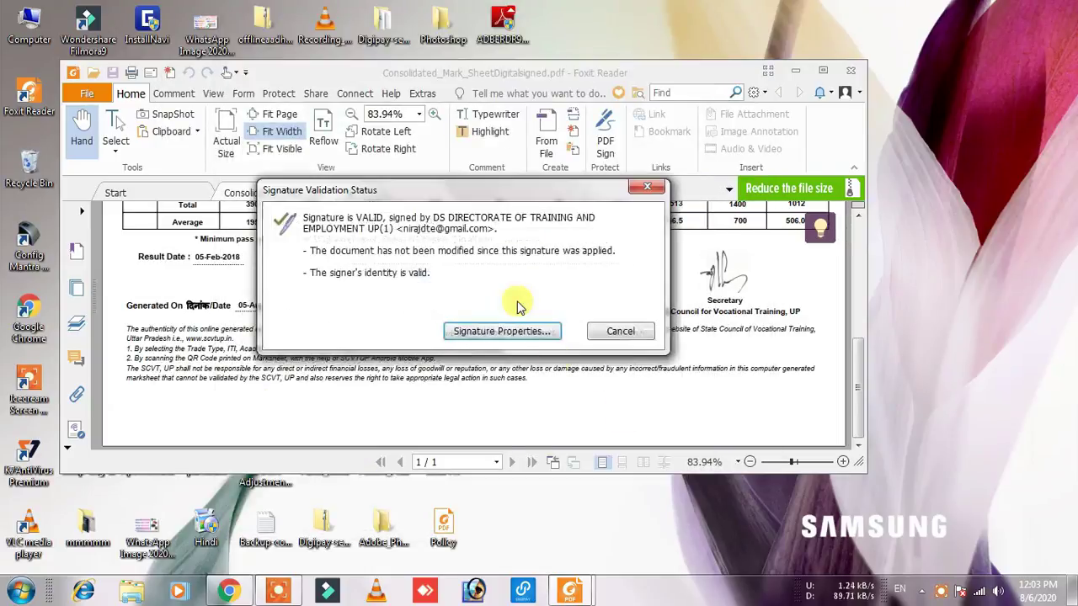
left_click(641, 330)
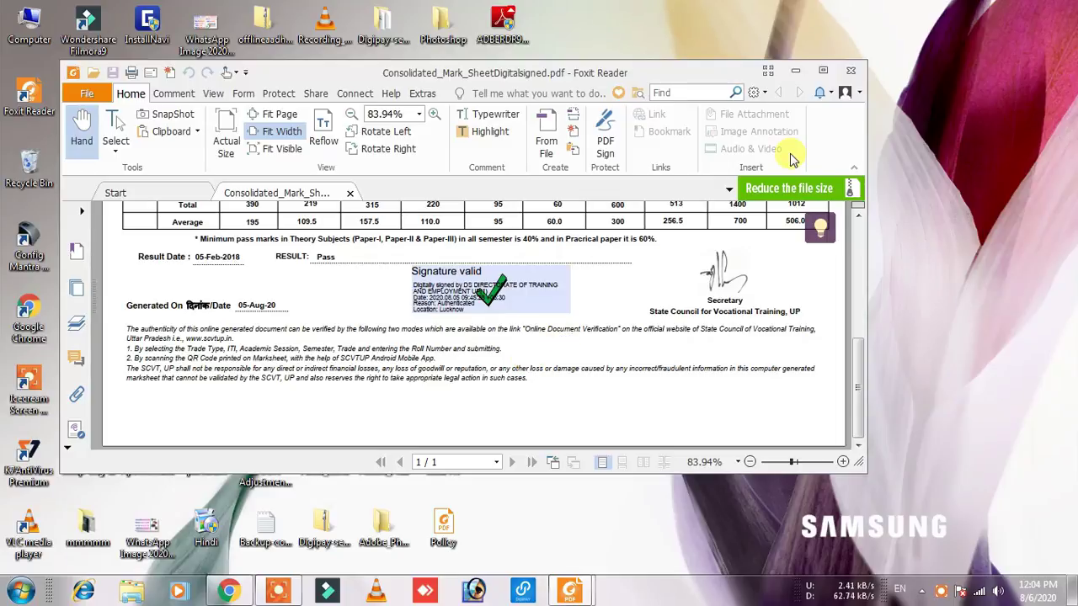
left_click(802, 75)
Step: Refresh the desktop and acknowledge the Foxit Reader message about the security settings update
right_click(791, 71)
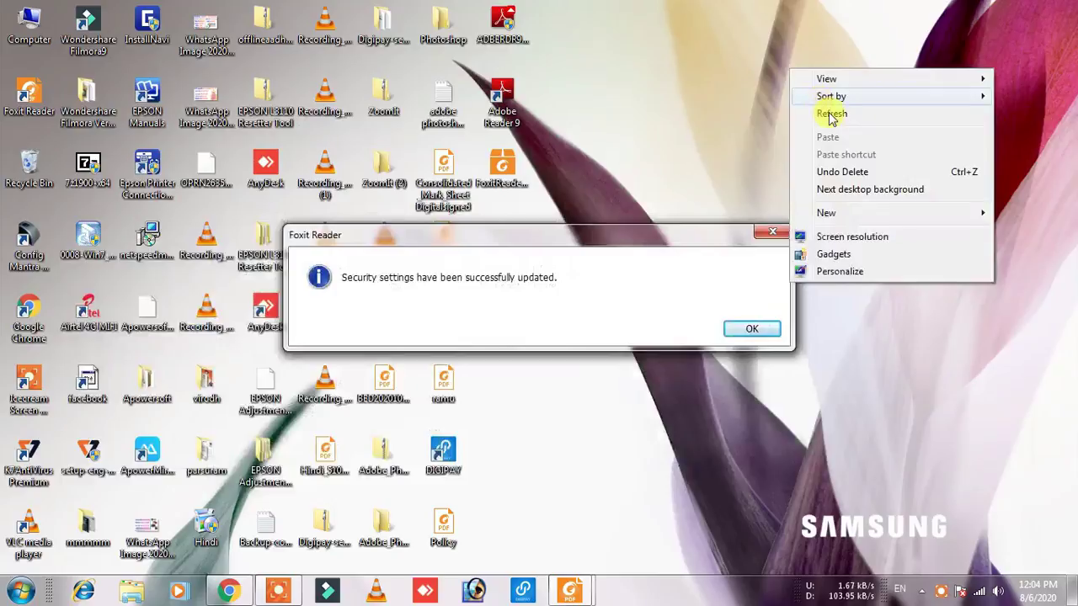
left_click(828, 112)
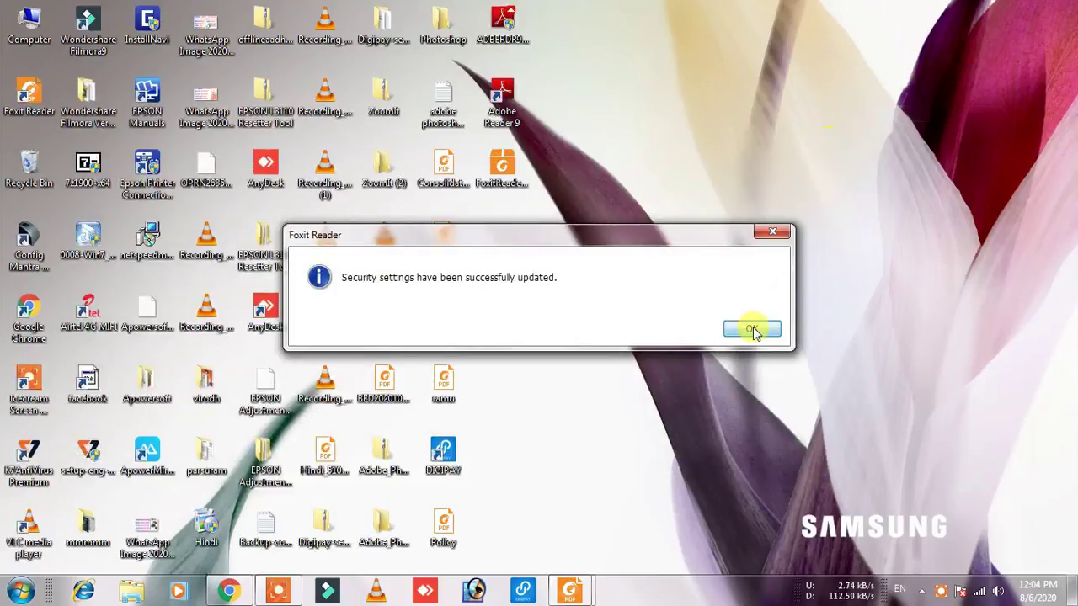
left_click(752, 328)
right_click(800, 127)
left_click(834, 172)
right_click(806, 112)
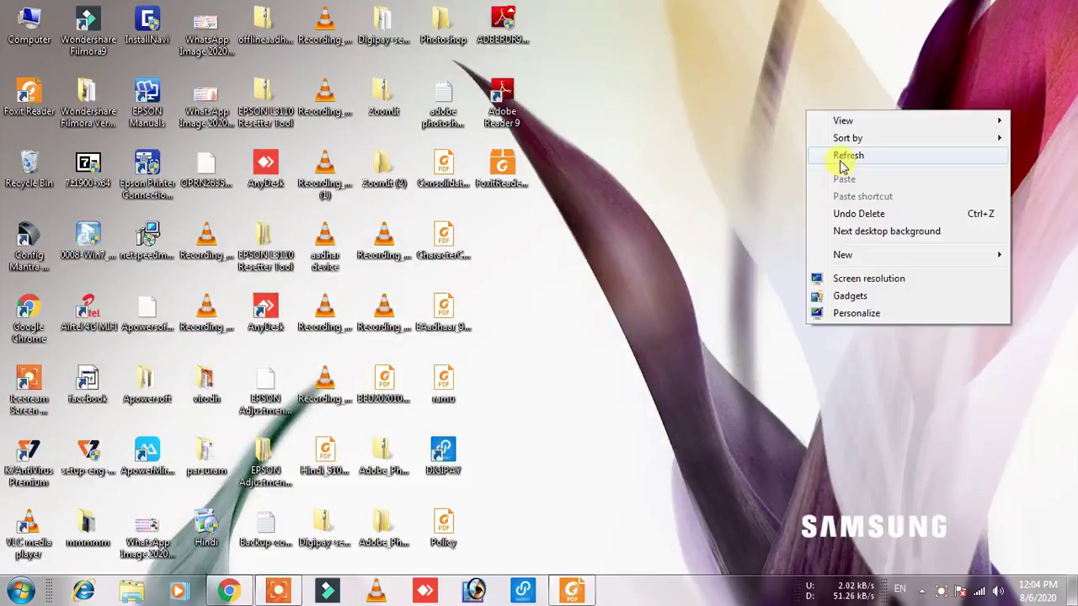
left_click(844, 157)
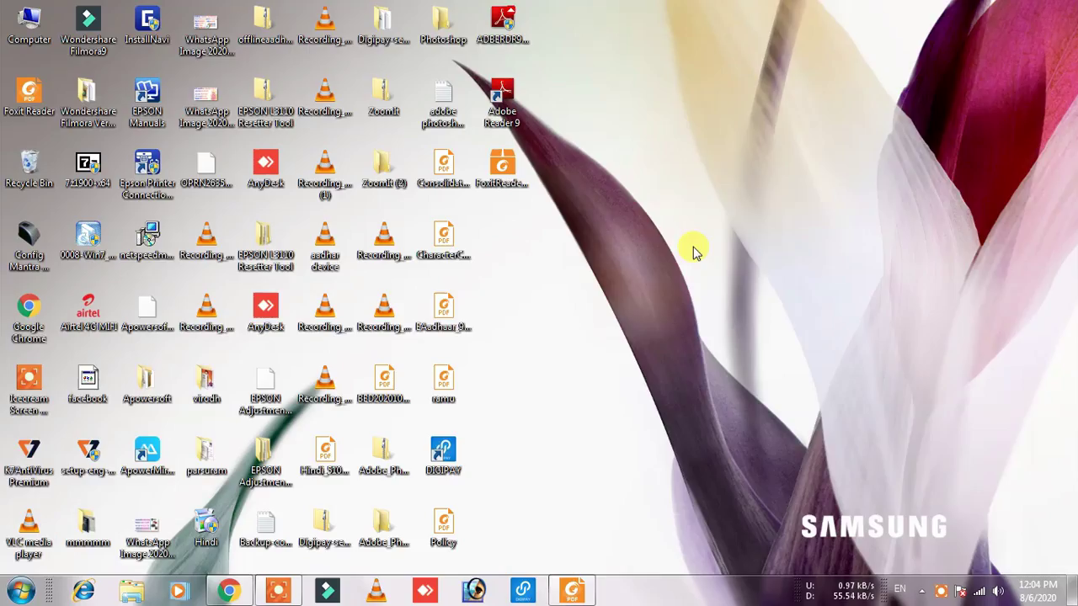
Step: Switch to Chrome, search Google for "foxit reader" in a new tab and open the foxitsoftware.com PDF reader page
left_click(236, 594)
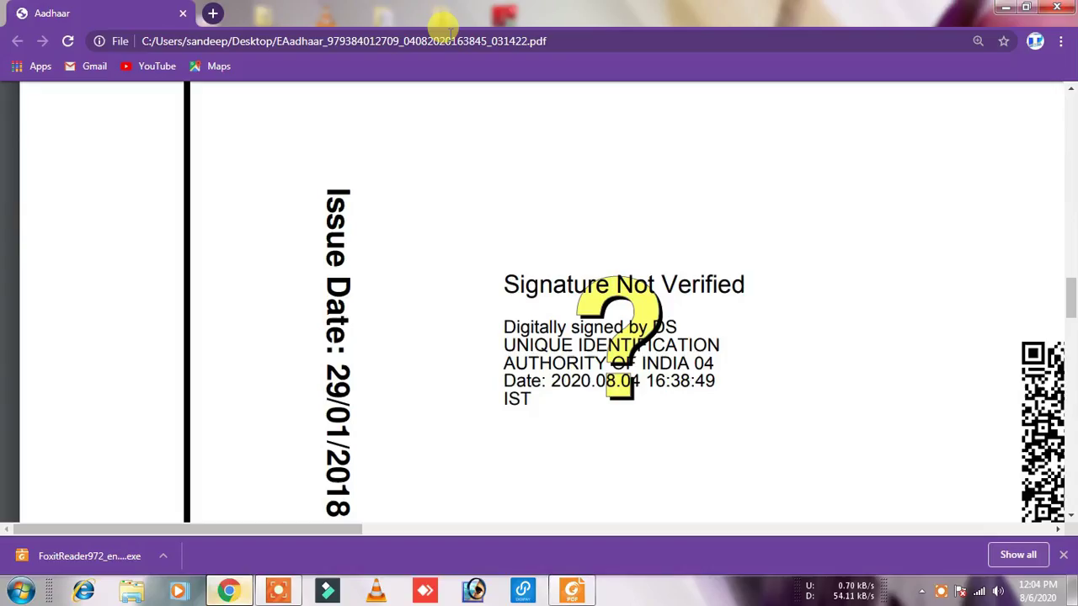
left_click(214, 16)
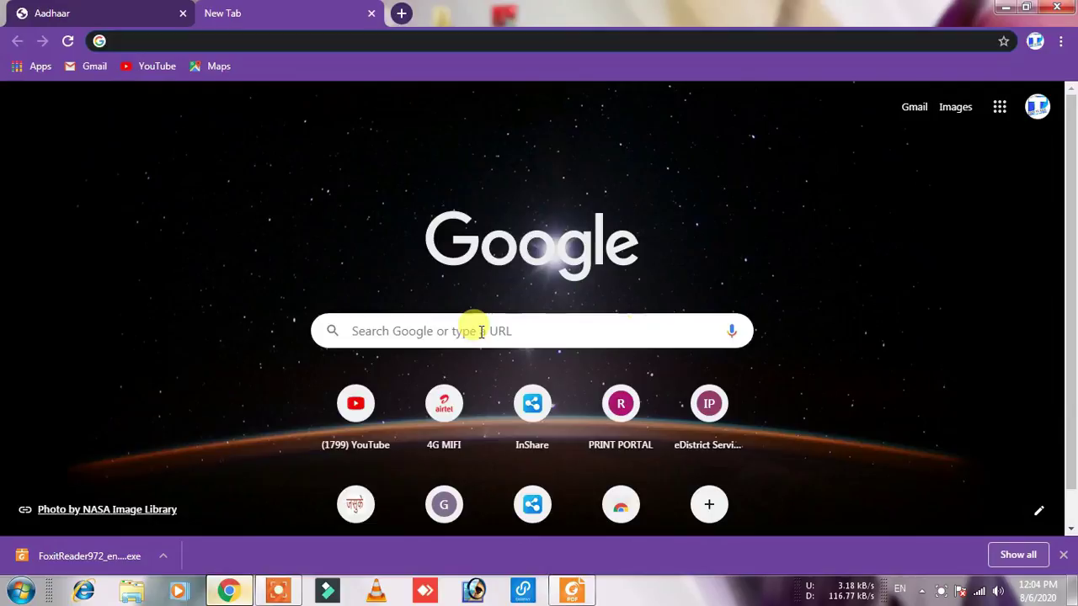
left_click(481, 325)
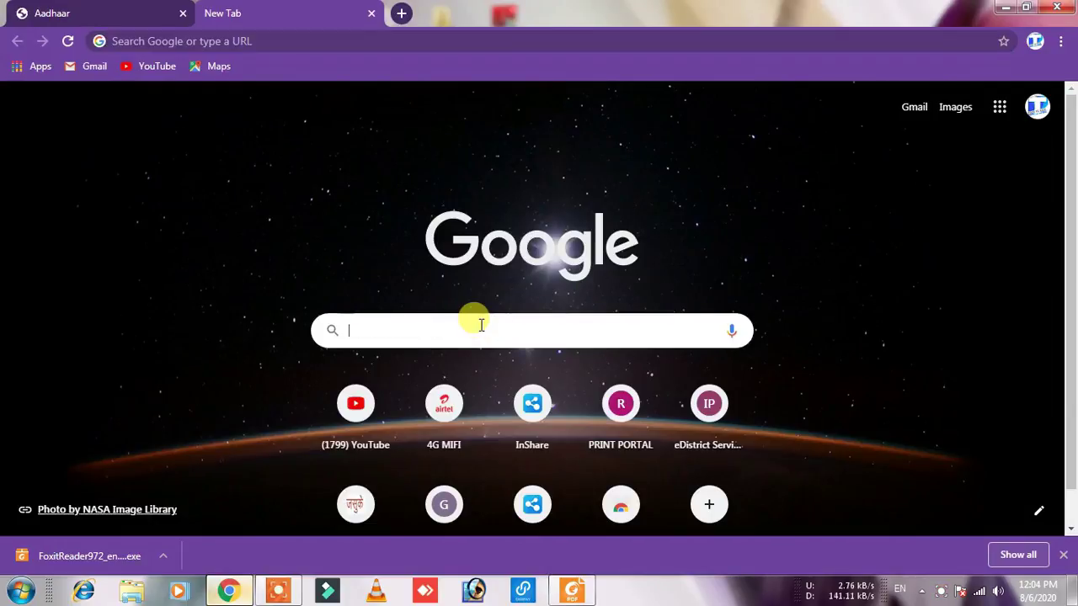
type("fo")
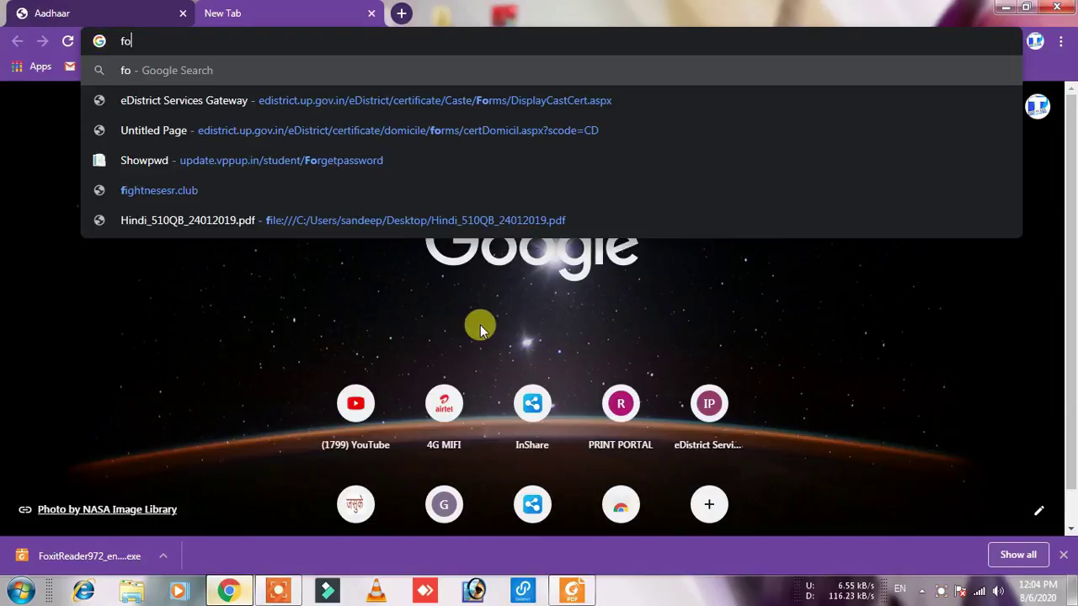
type("xit rea")
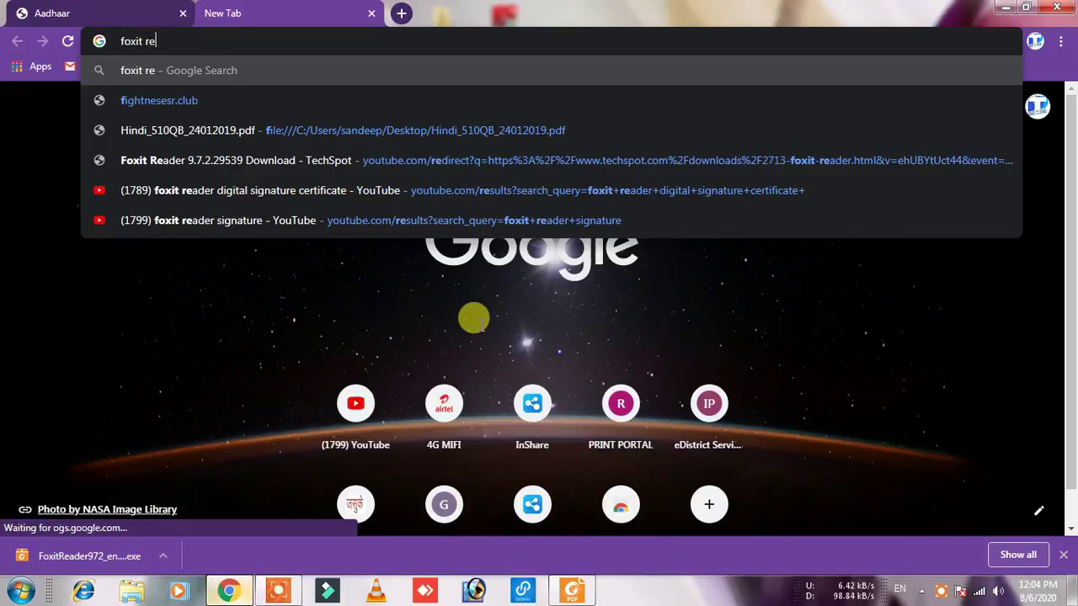
type("der")
key("Return")
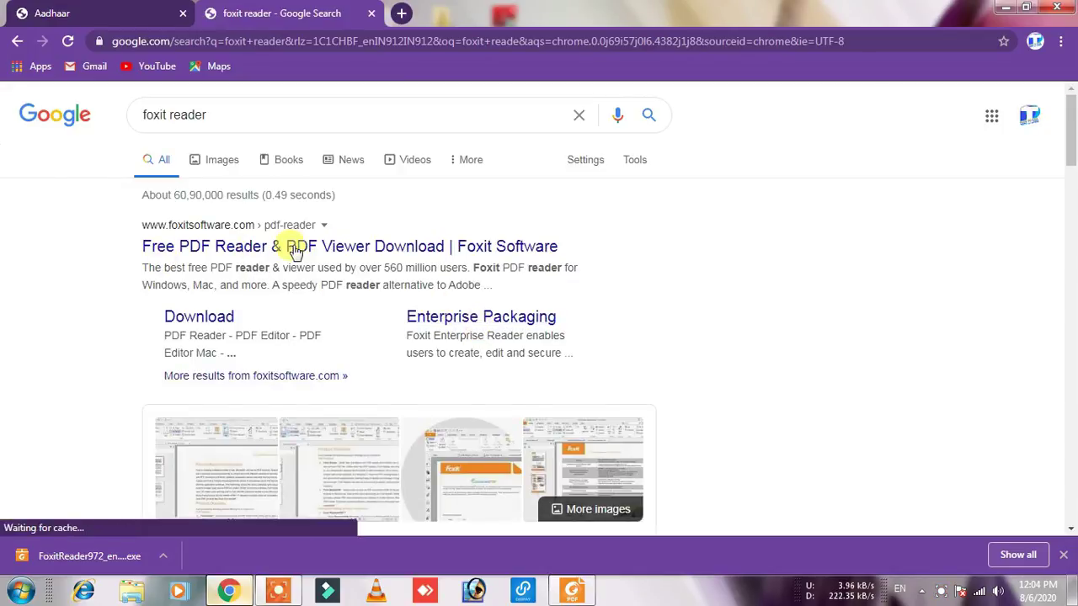
left_click(381, 252)
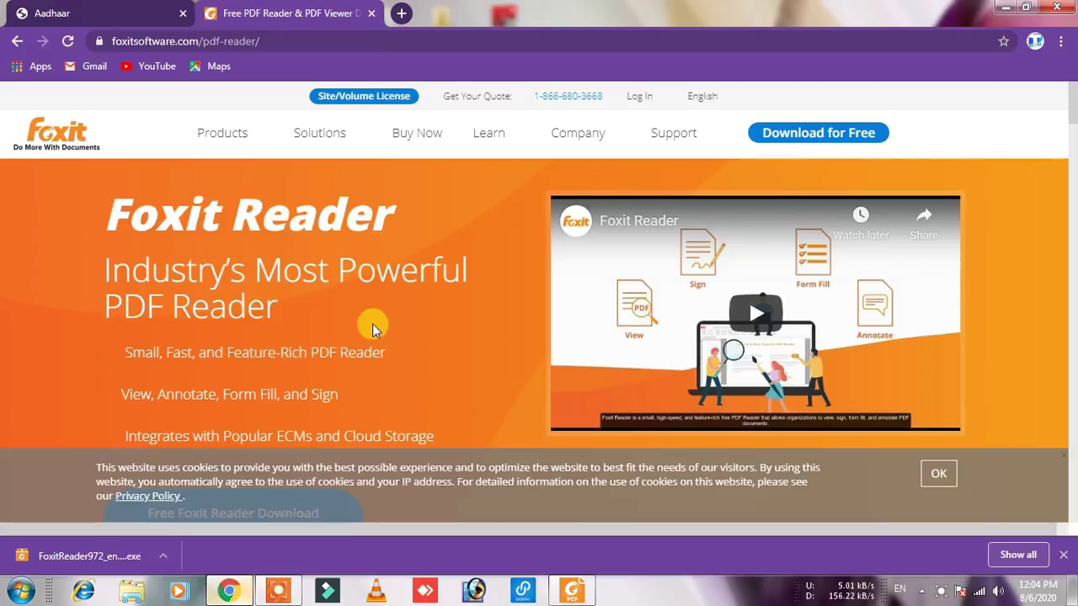
Step: Accept the cookie notice and open the free Foxit Reader download form
left_click(939, 472)
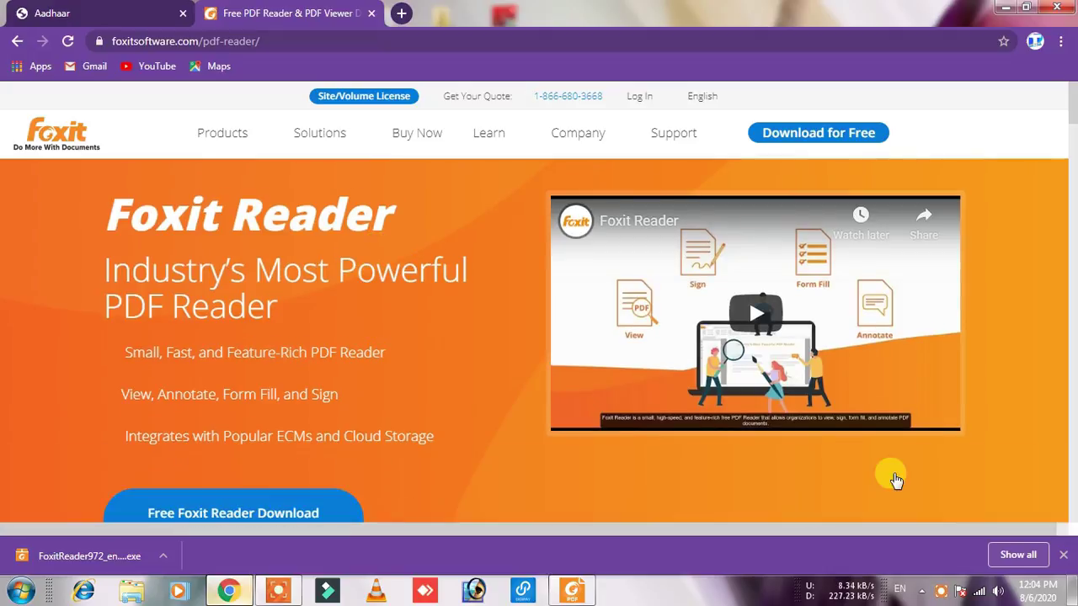
scroll(458, 337, "down", 2)
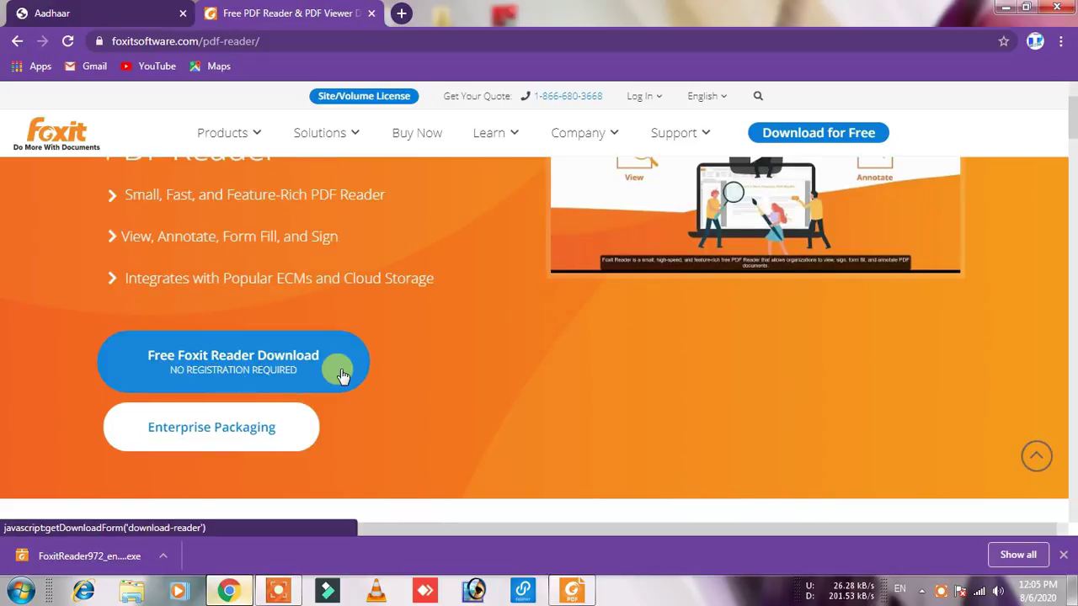
left_click(222, 368)
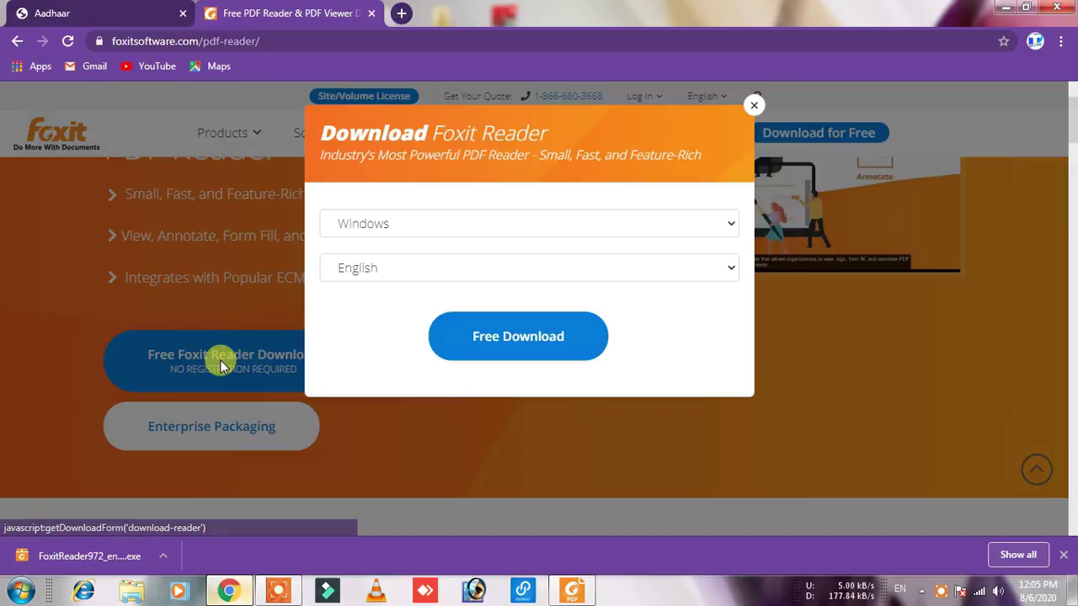
Step: Download Foxit Reader for Windows in English and save the installer to the desktop as FoxitReader1001_Setup_Prom_IS
left_click(522, 224)
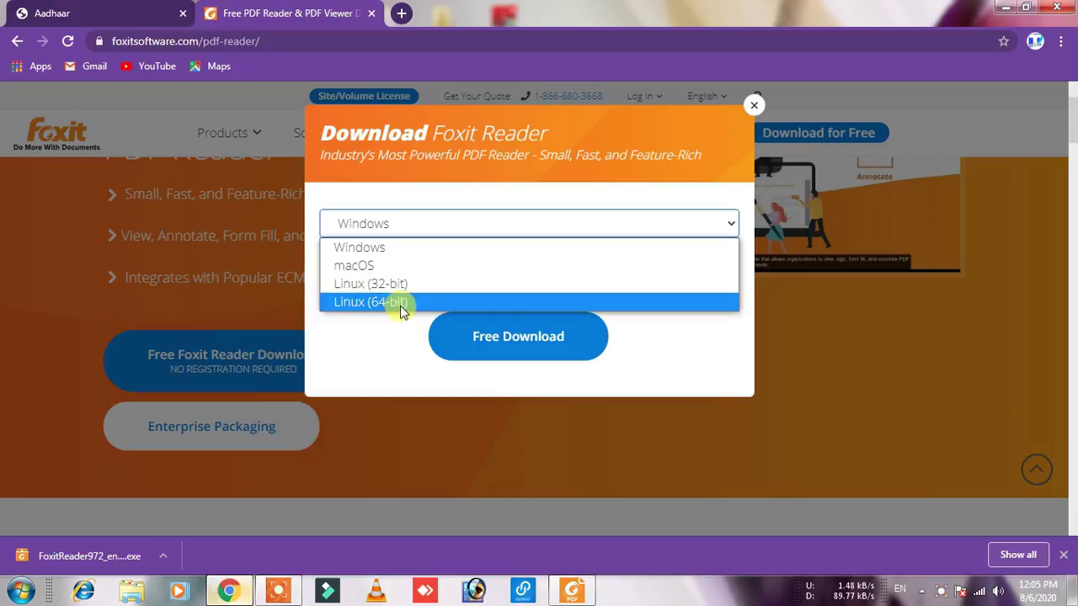
left_click(381, 253)
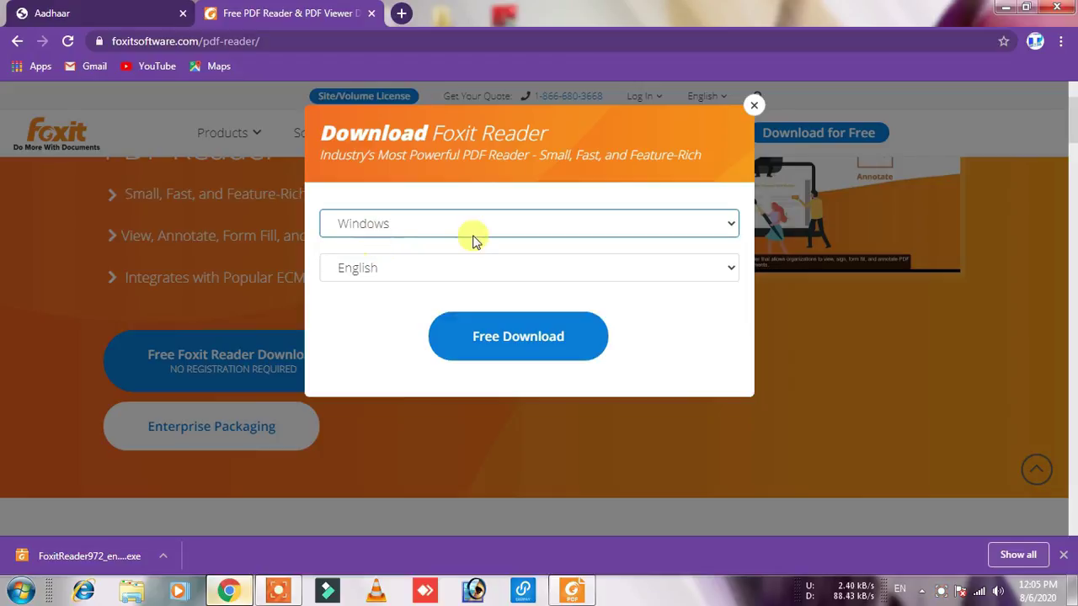
left_click(381, 270)
left_click(380, 271)
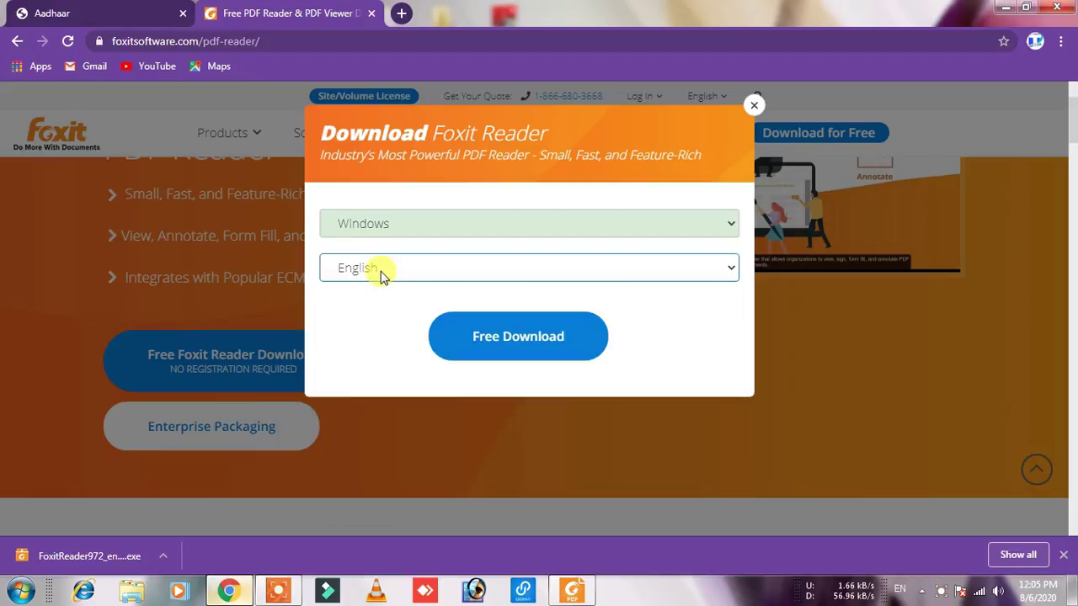
left_click(506, 337)
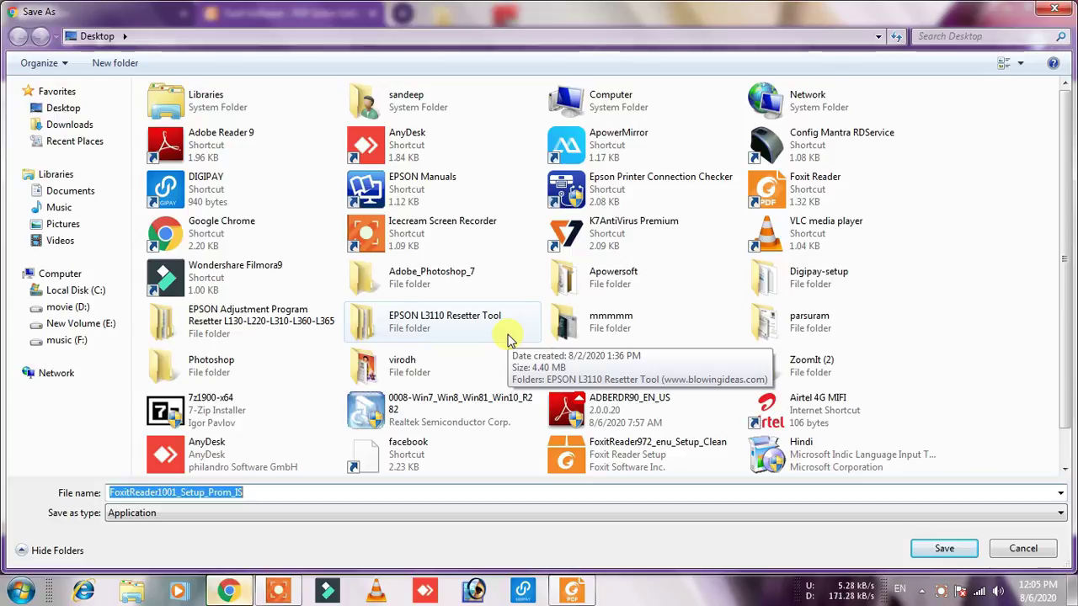
key("Return")
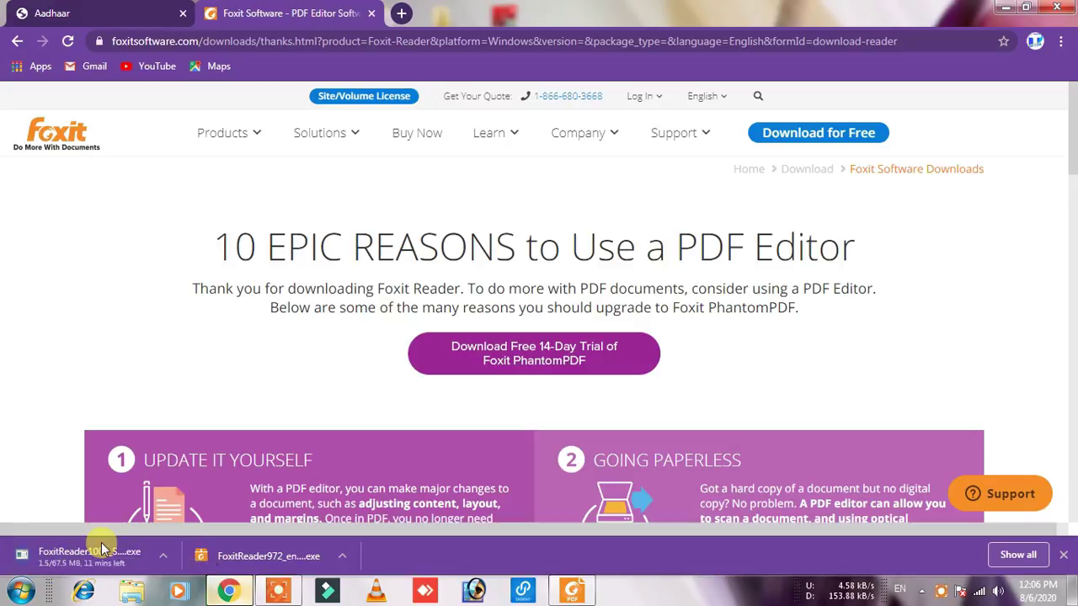
scroll(841, 291, "down", 2)
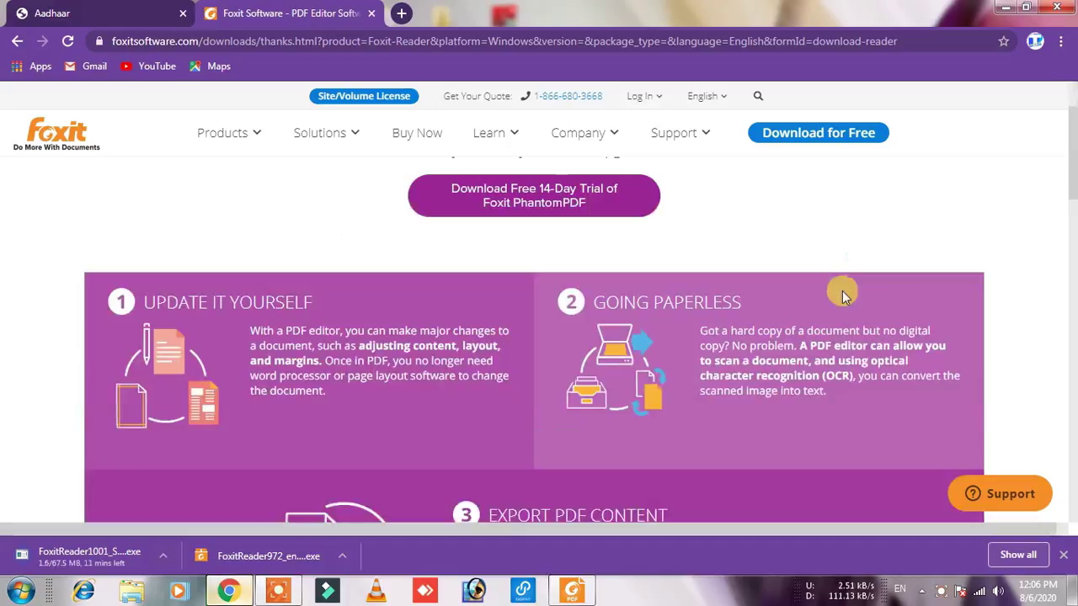
scroll(844, 295, "down", 2)
scroll(844, 295, "down", 2)
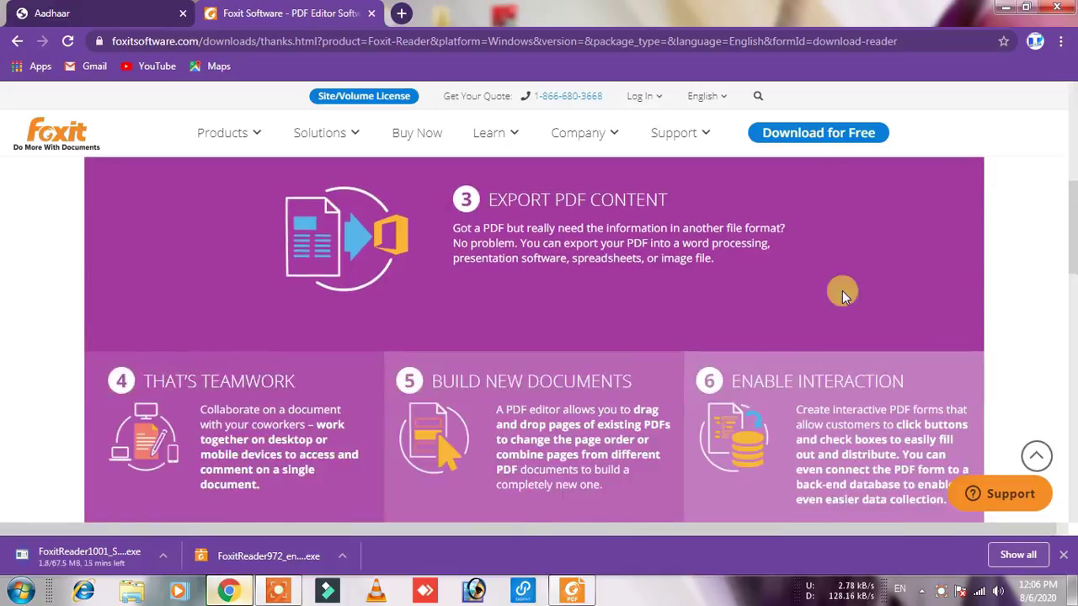
scroll(844, 295, "up", 3)
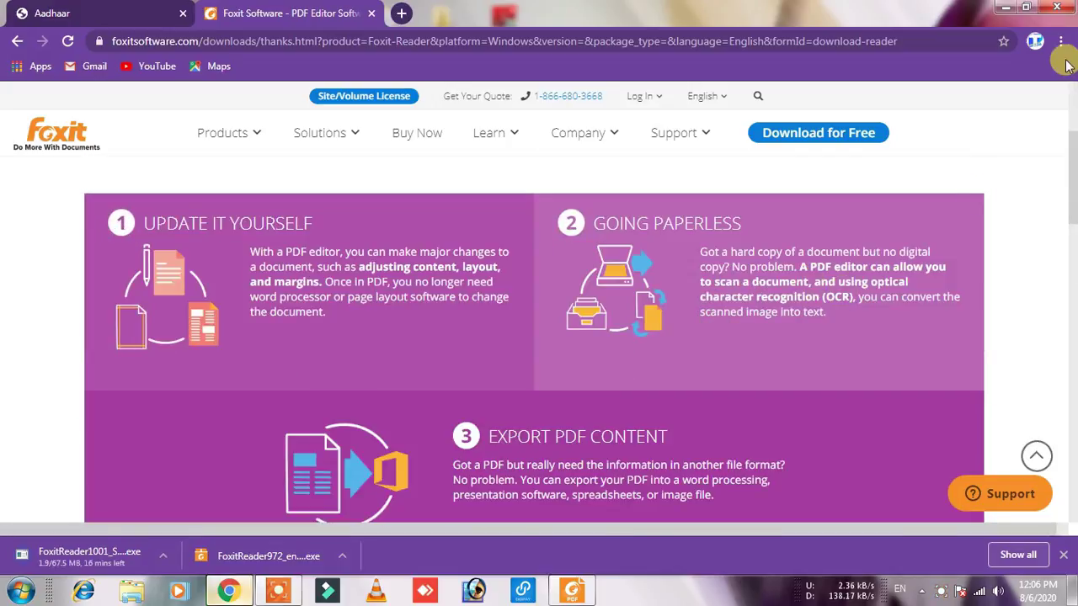
Step: Minimize Chrome and refresh the desktop
left_click(1003, 12)
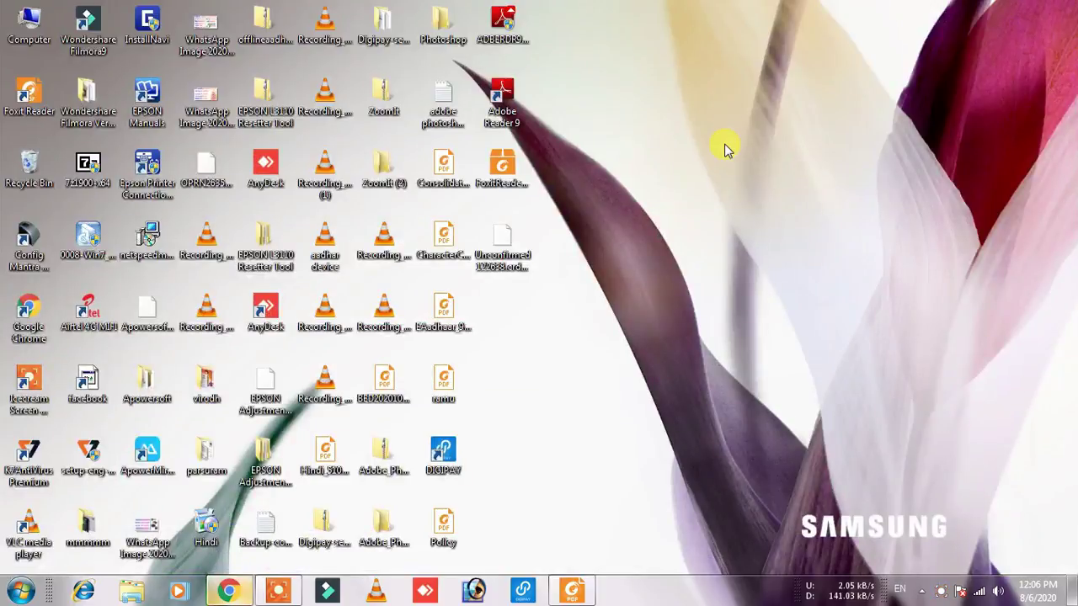
right_click(722, 109)
left_click(762, 155)
right_click(700, 97)
left_click(735, 148)
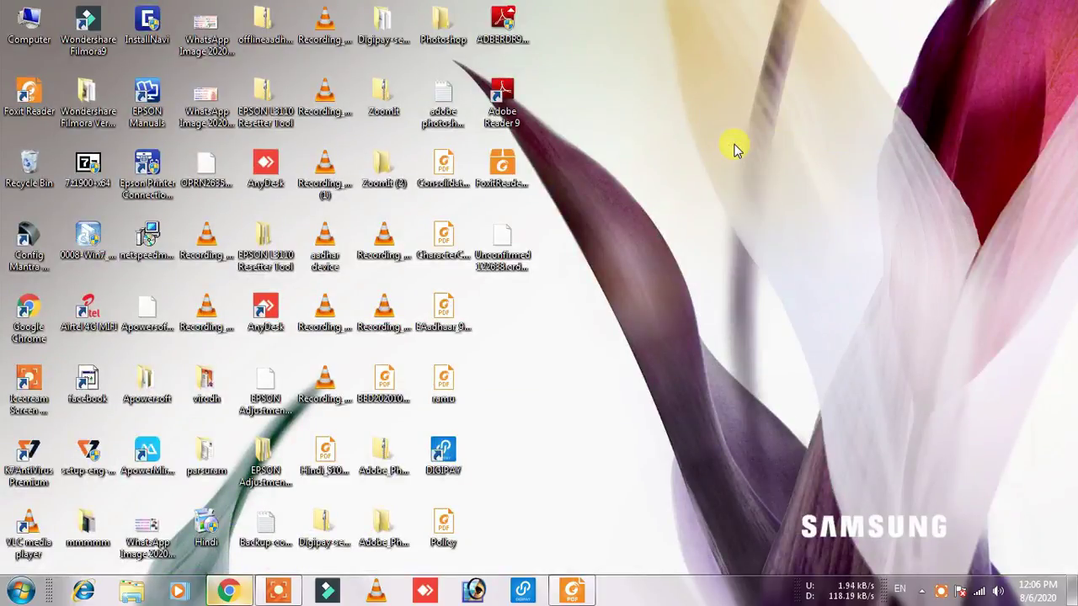